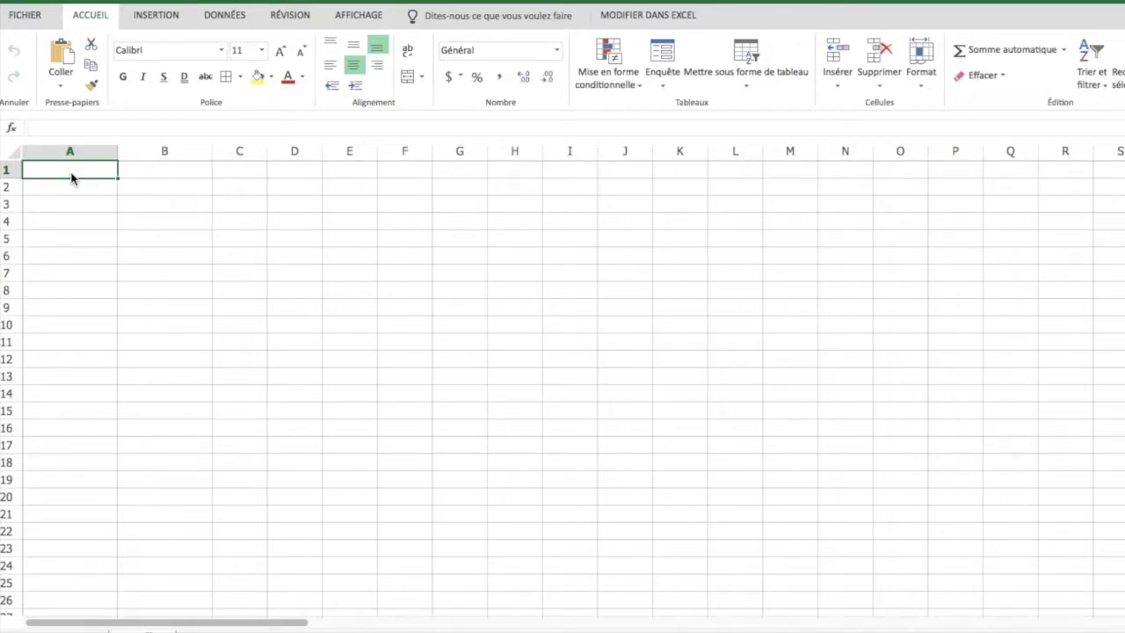
Enter the title "Compte Aout" in cell A1.
type("Compte")
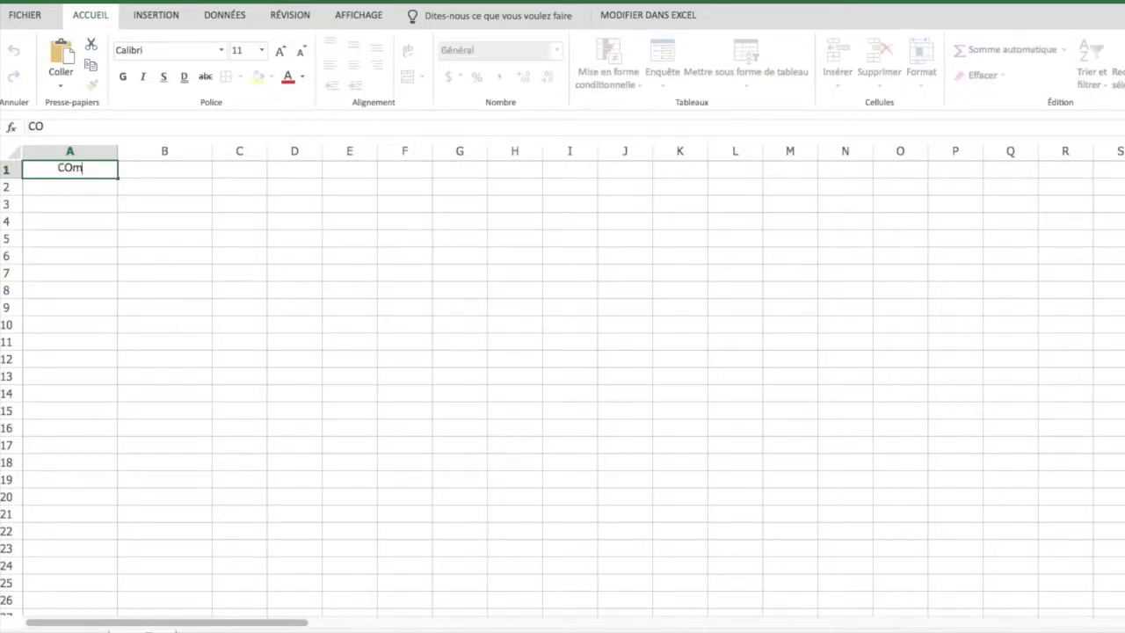
key("BackSpace")
key("BackSpace")
key("BackSpace")
key("BackSpace")
key("BackSpace")
type("ompte du")
key("BackSpace")
key("BackSpace")
key("BackSpace")
type("Aout")
key("Tab")
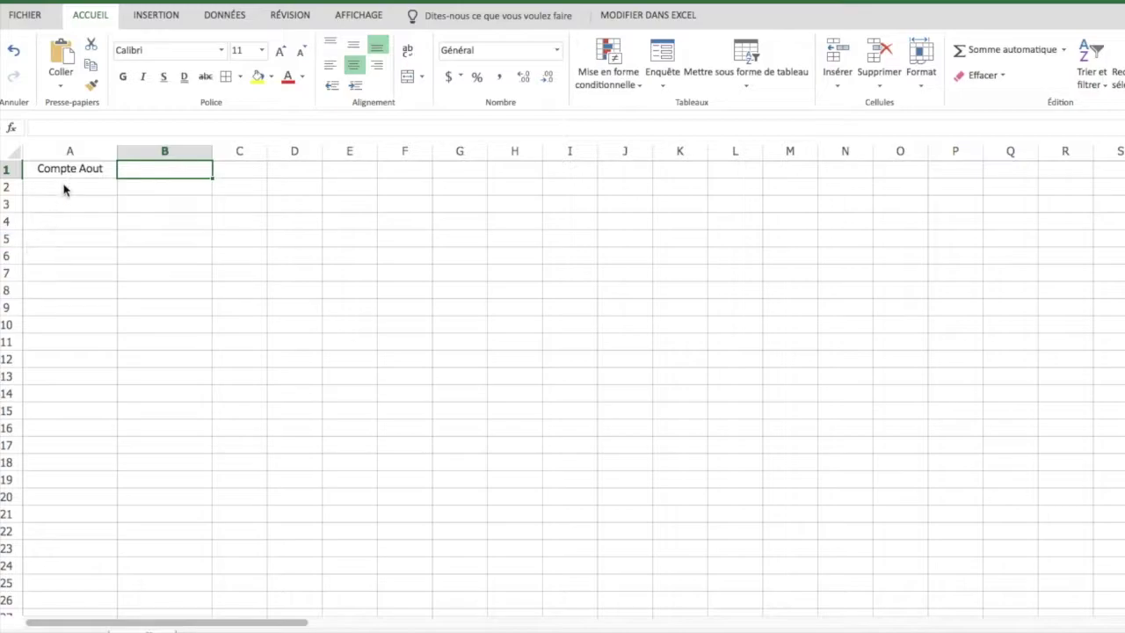
Enter the column header "Activité" in cell A3.
left_click(72, 210)
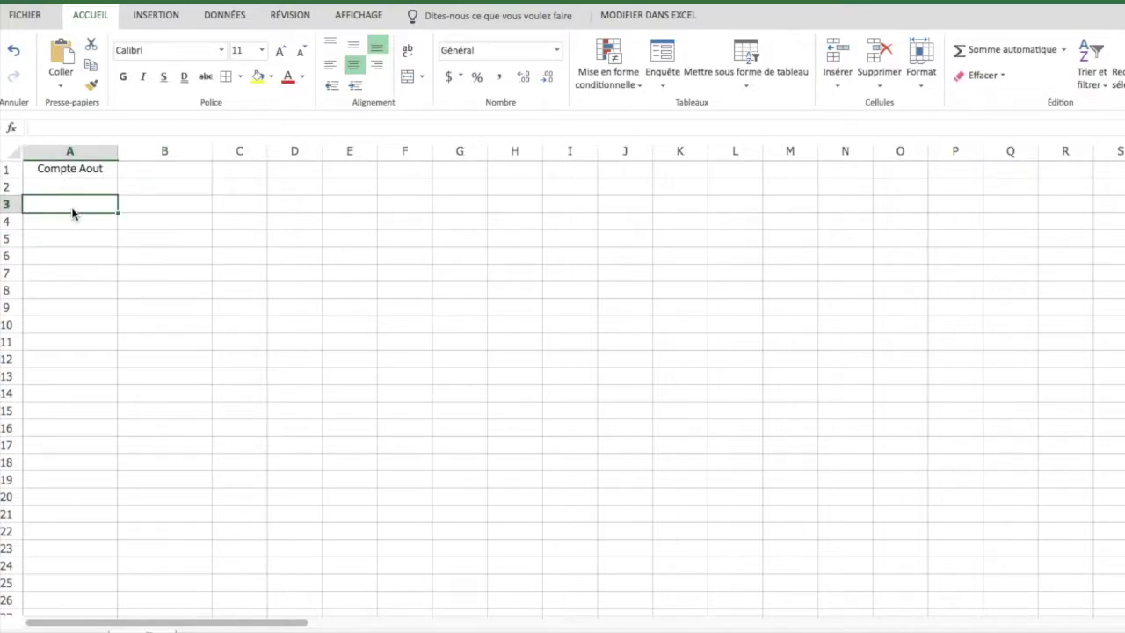
type("Actvité")
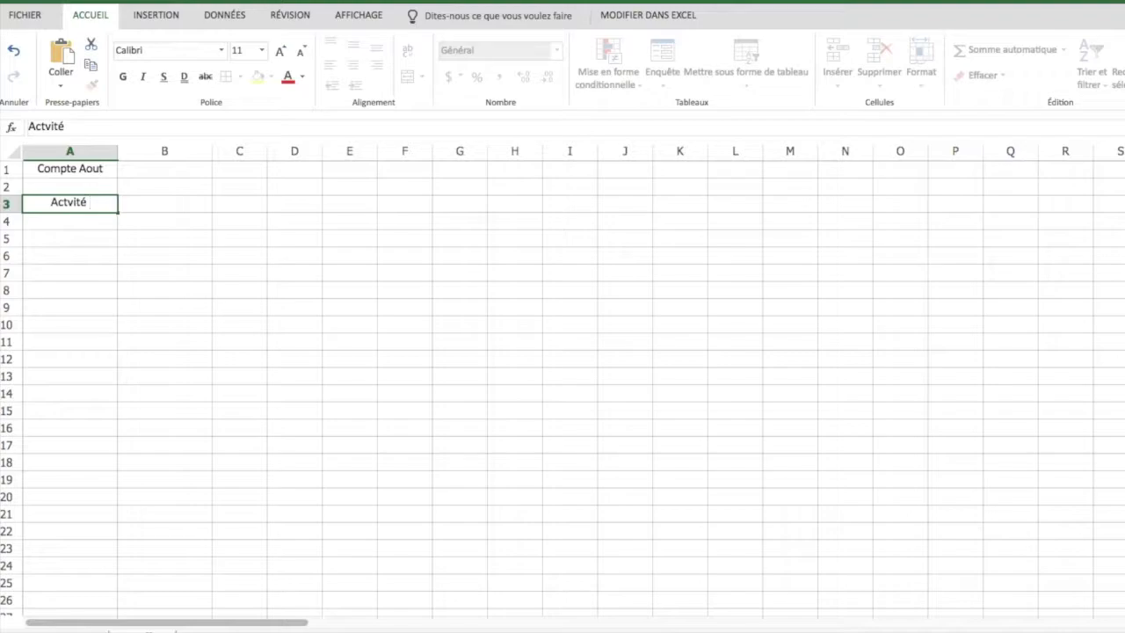
key("Return")
left_click(72, 206)
type("Activité")
key("Return")
List the activities Coiffeur, SHopping and Resto in cells A4 to A6, below the Activité header.
type("Coiffeur")
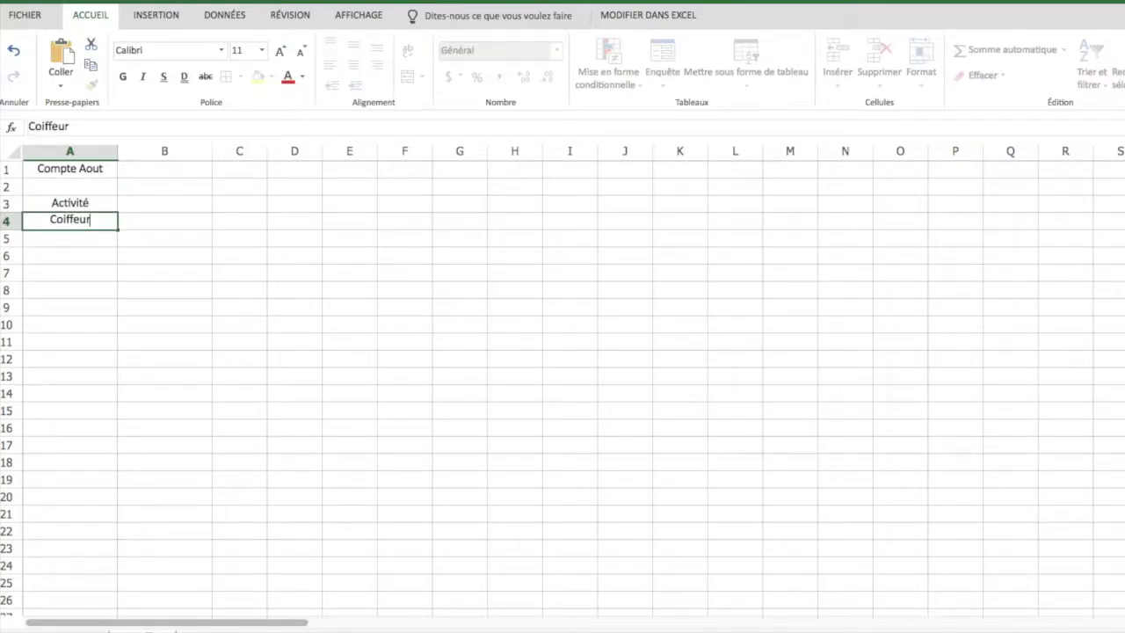
key("Return")
type("SHopping")
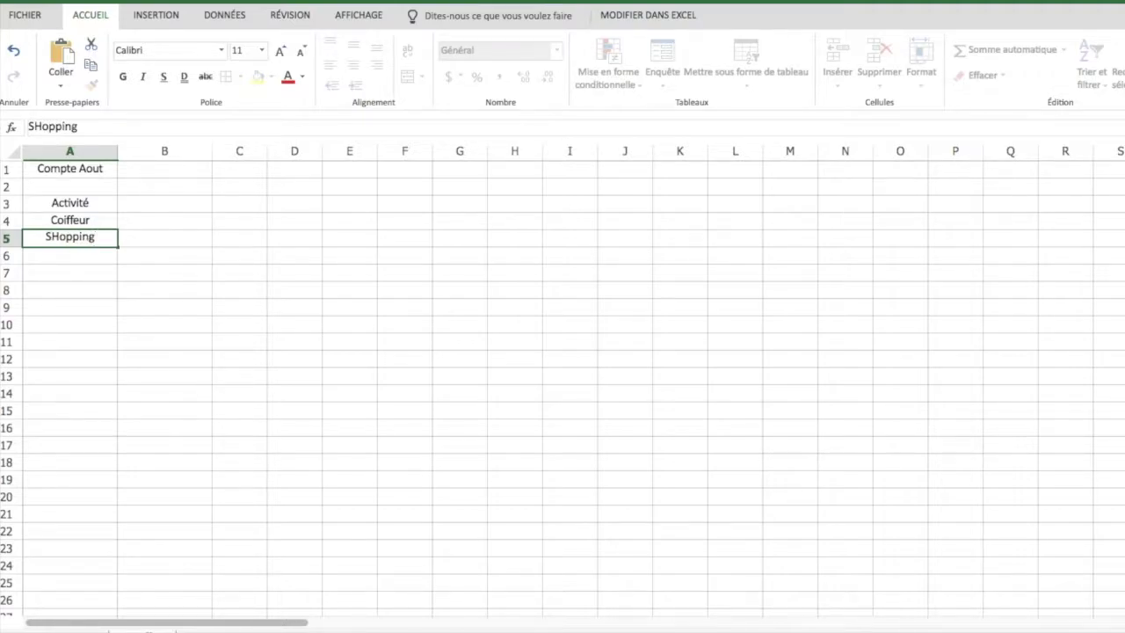
key("Return")
type("Resto")
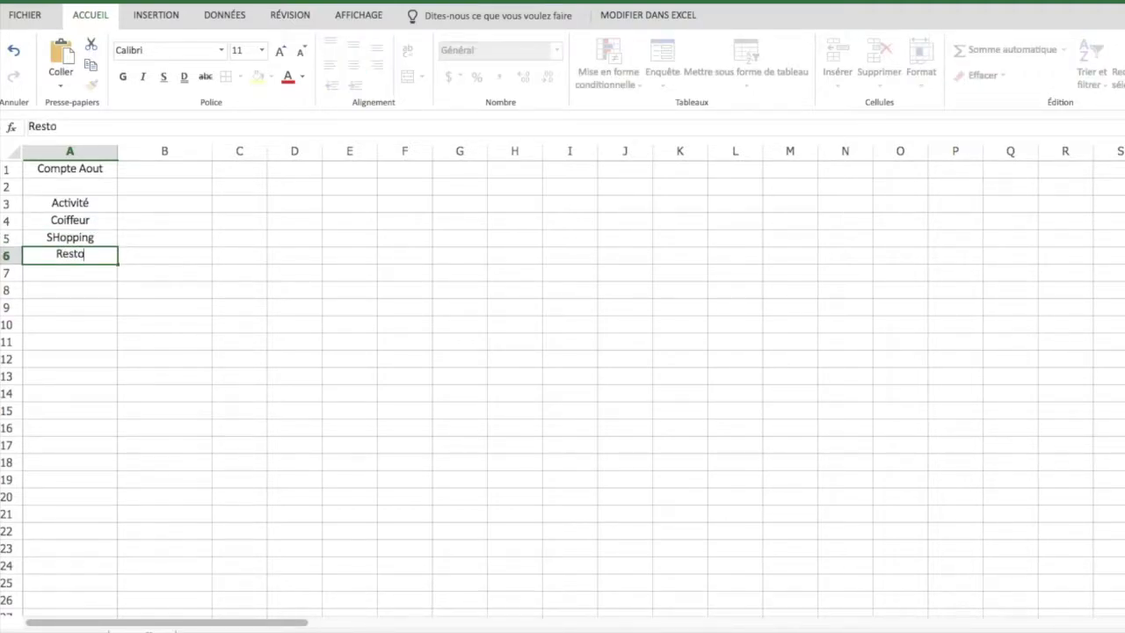
key("Return")
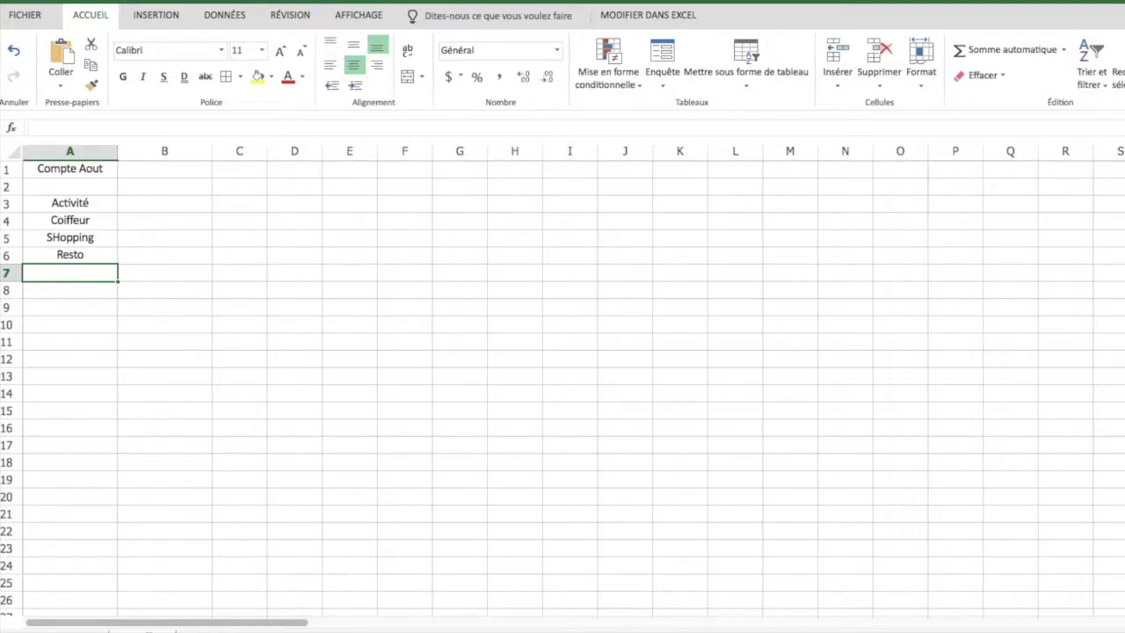
Continue the activity list with Sortie, Essence, Bus and Deco in cells A7 to A10.
type("Sortie")
key("Return")
type("Essence")
key("Return")
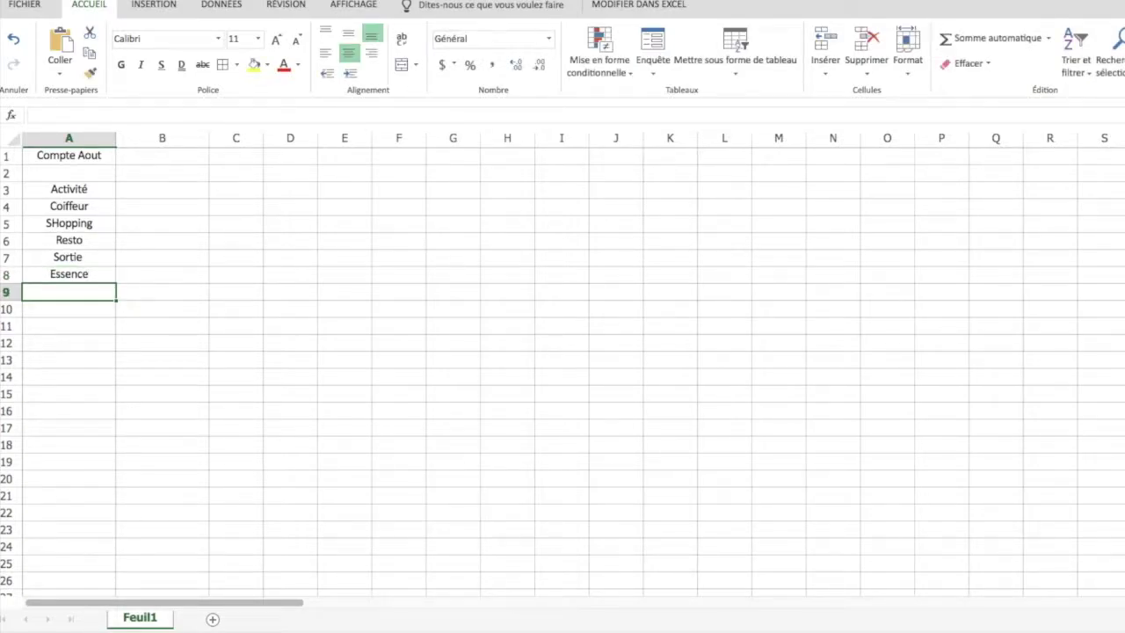
type("Bus")
key("Return")
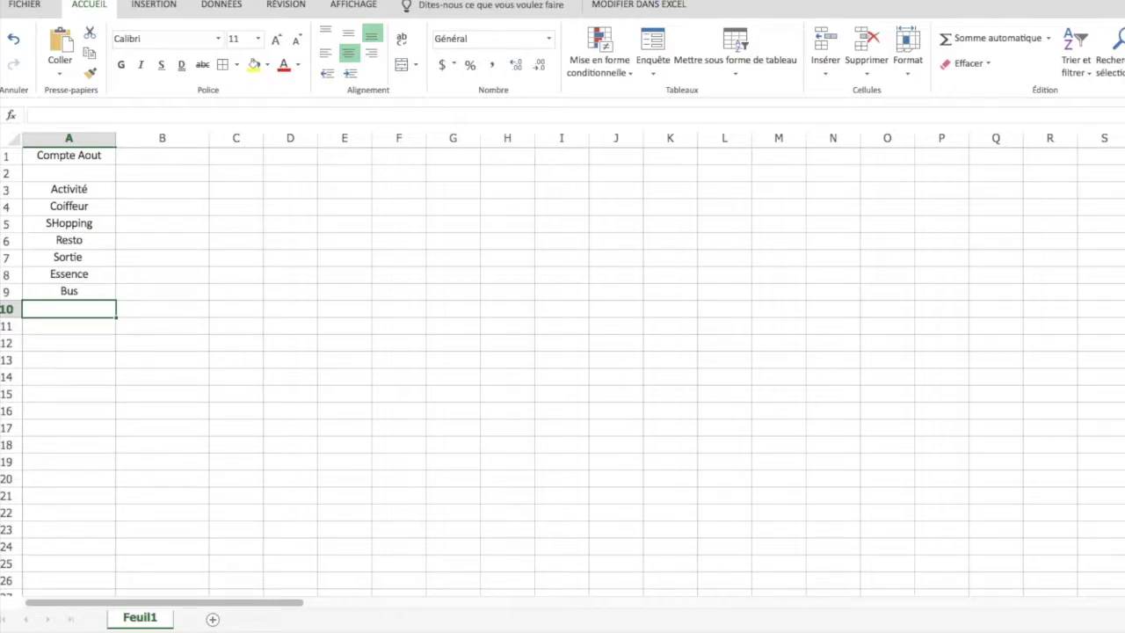
type("Deco")
key("Return")
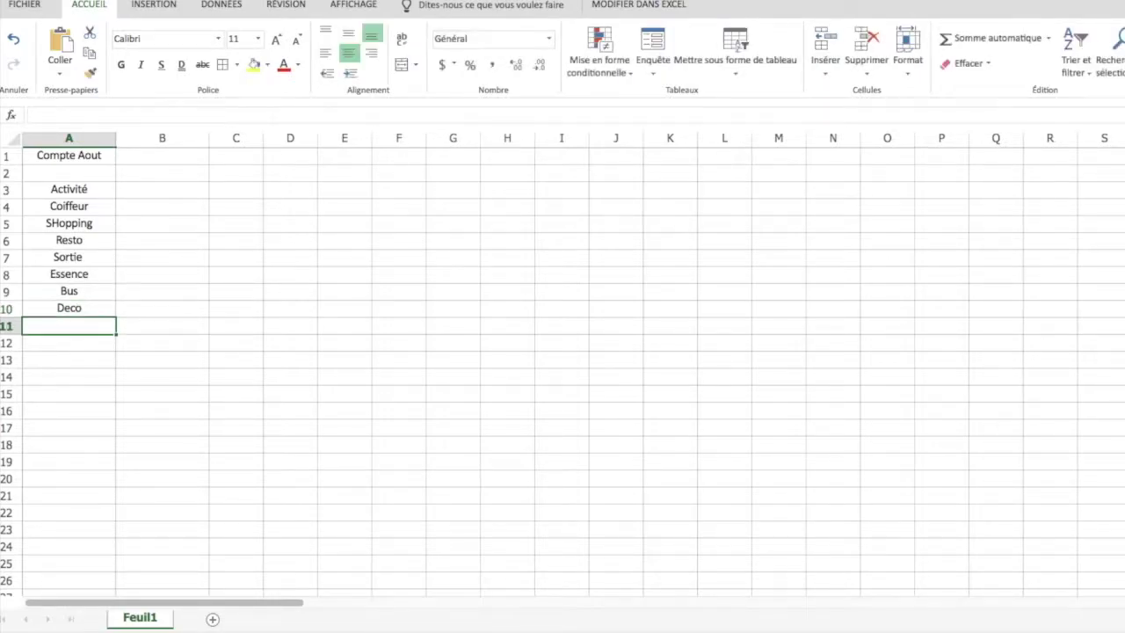
Complete the activity list with Course in cell A11 and Cadeau in cell A12.
type("COurse")
key("BackSpace")
key("BackSpace")
key("BackSpace")
key("BackSpace")
key("BackSpace")
type("ourse")
key("Return")
type("Cadeau")
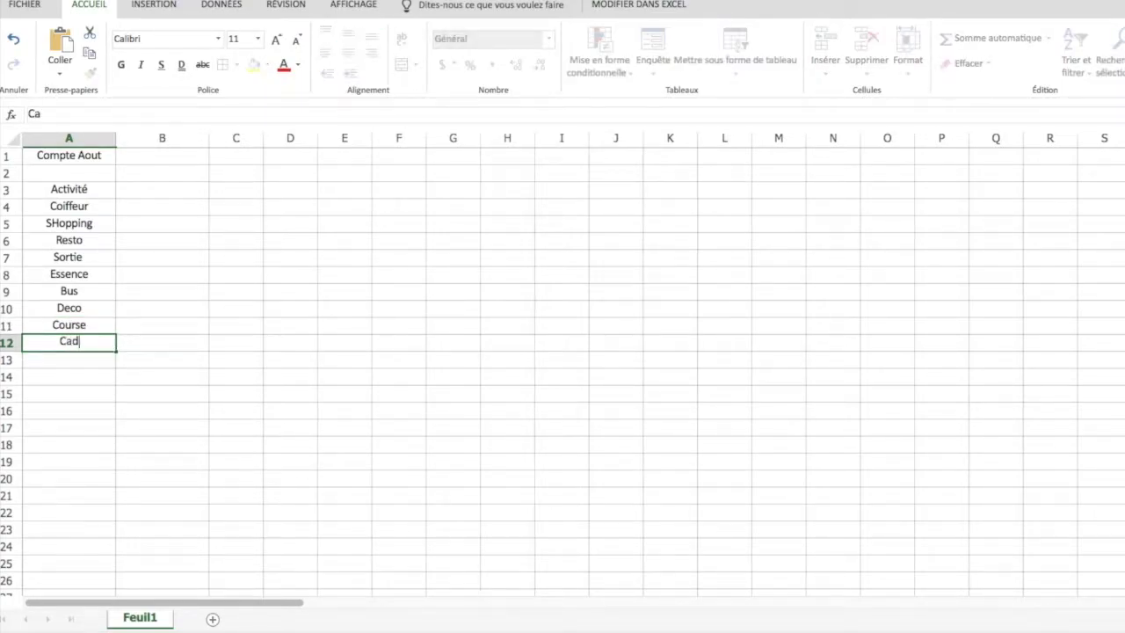
Enter the column header "Somme" in cell B3, beside the Activité header.
key("Up")
key("Up")
key("Up")
key("Up")
key("Up")
key("Up")
key("Up")
key("Up")
key("Up")
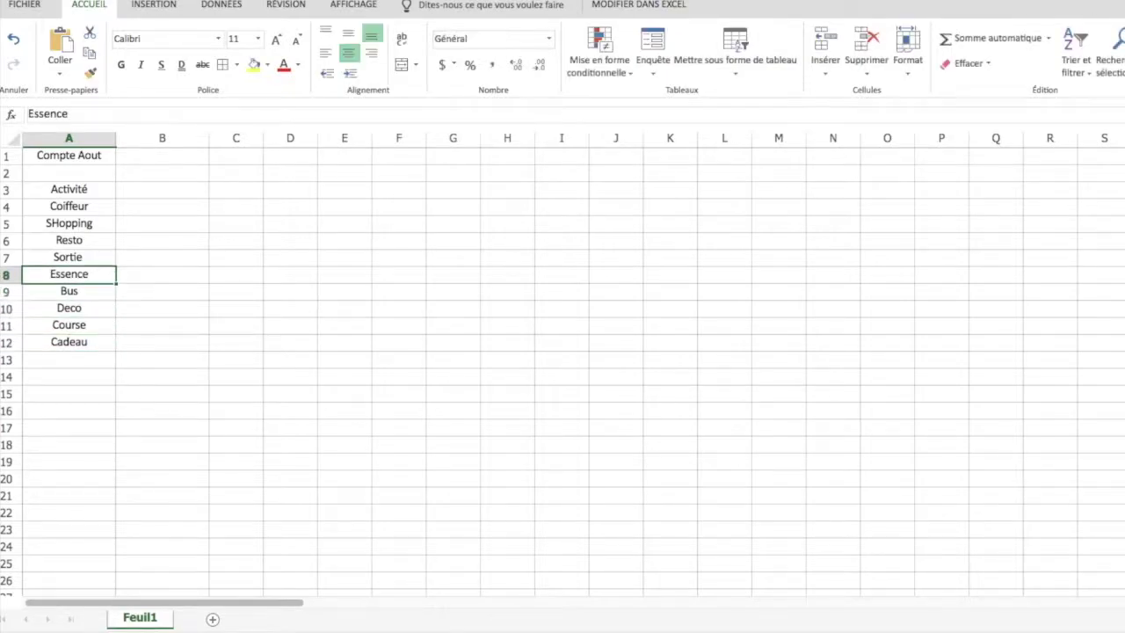
key("Right")
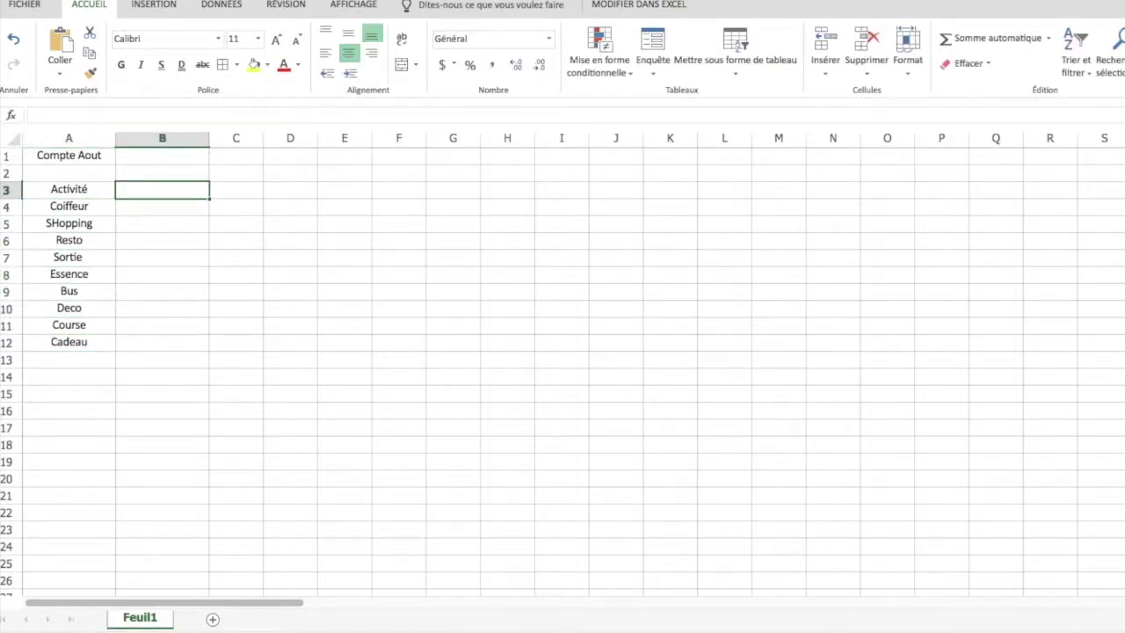
type("Somme")
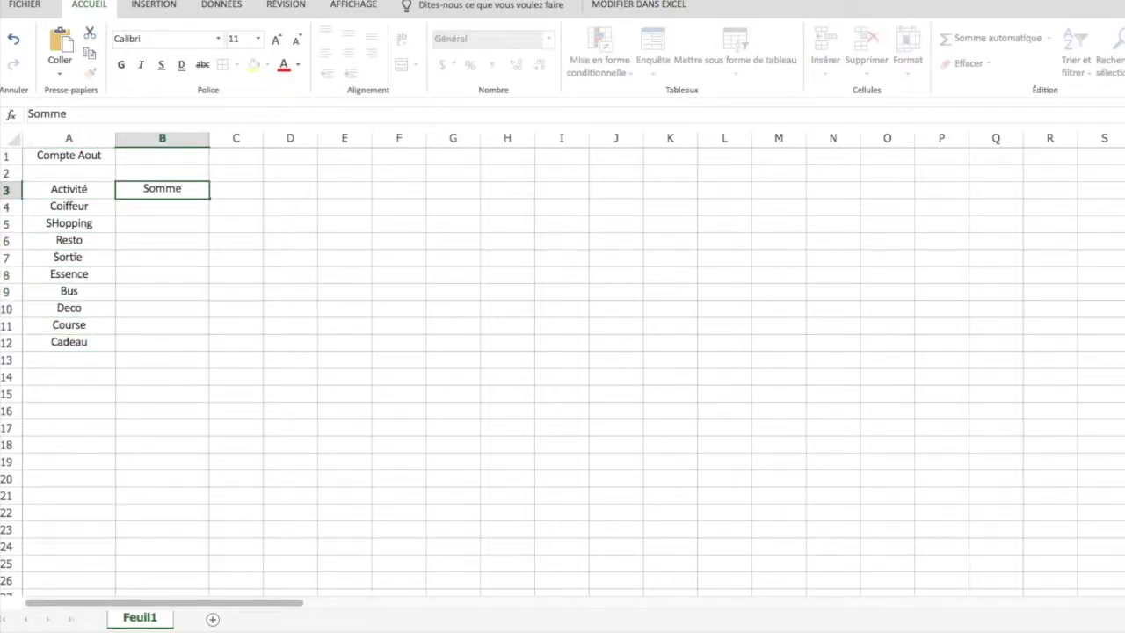
key("Return")
Enter the amounts 20 for Coiffeur, 60 for SHopping and 50 for Resto in cells B4 to B6.
type("20")
key("Return")
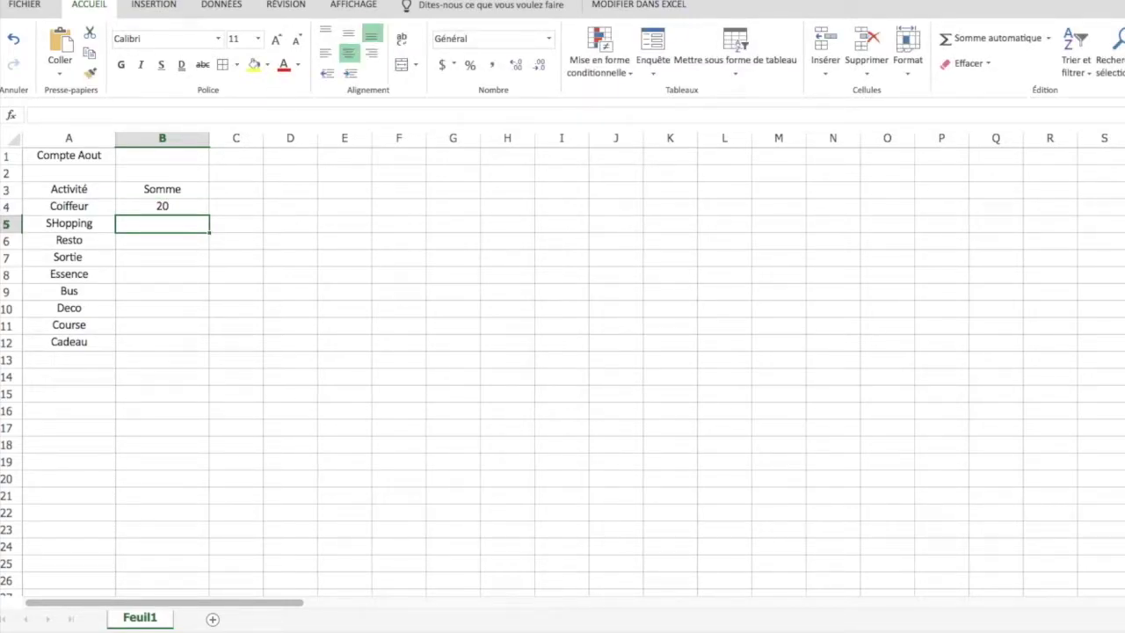
type("60")
key("Return")
type("50")
key("Return")
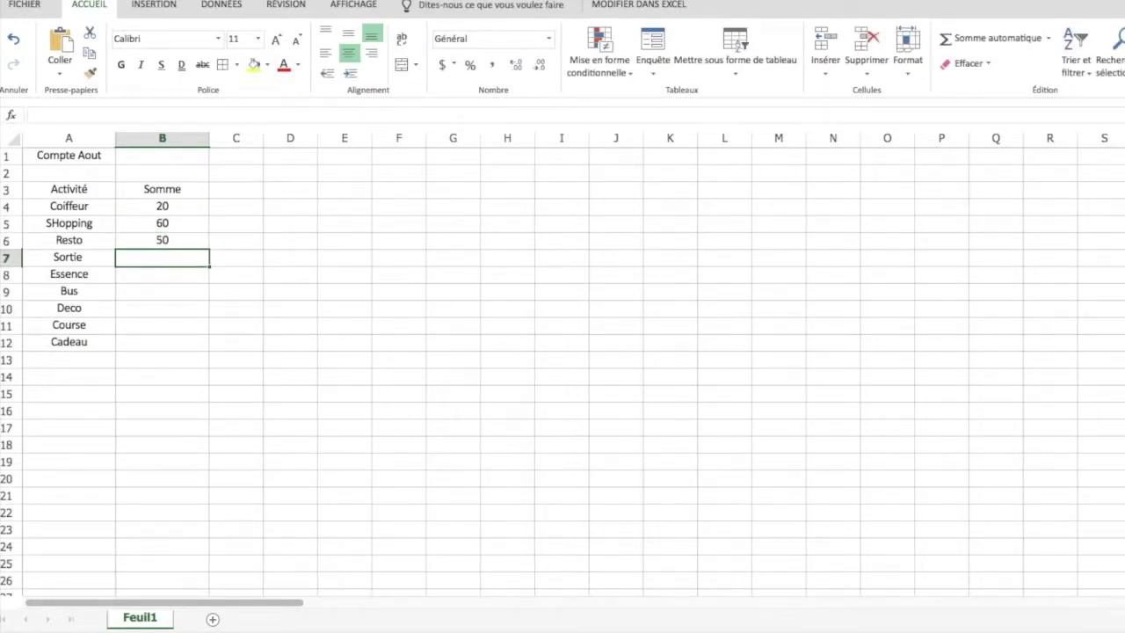
Enter the amounts 50 for Sortie, 80 for Essence and 20 for Bus in cells B7 to B9.
type("50")
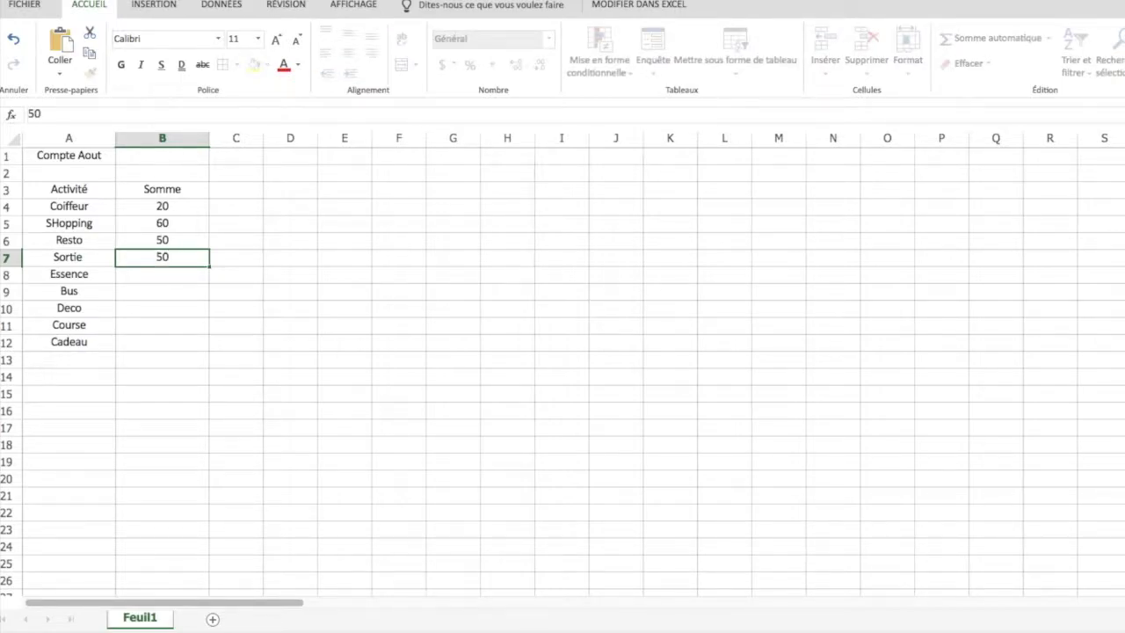
key("Return")
type("80")
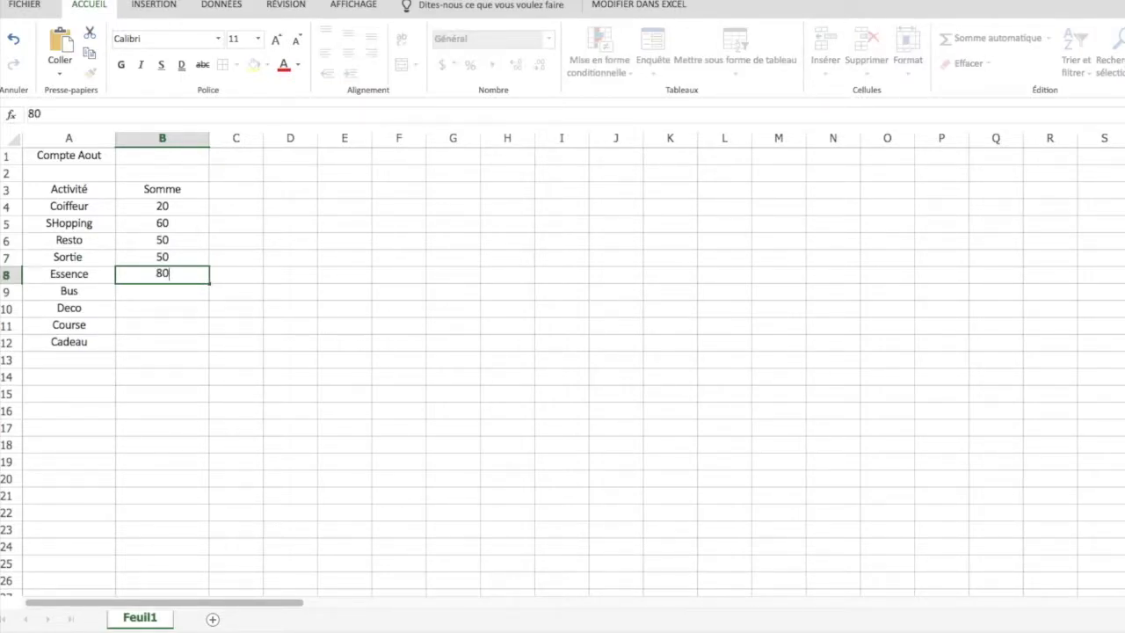
key("Return")
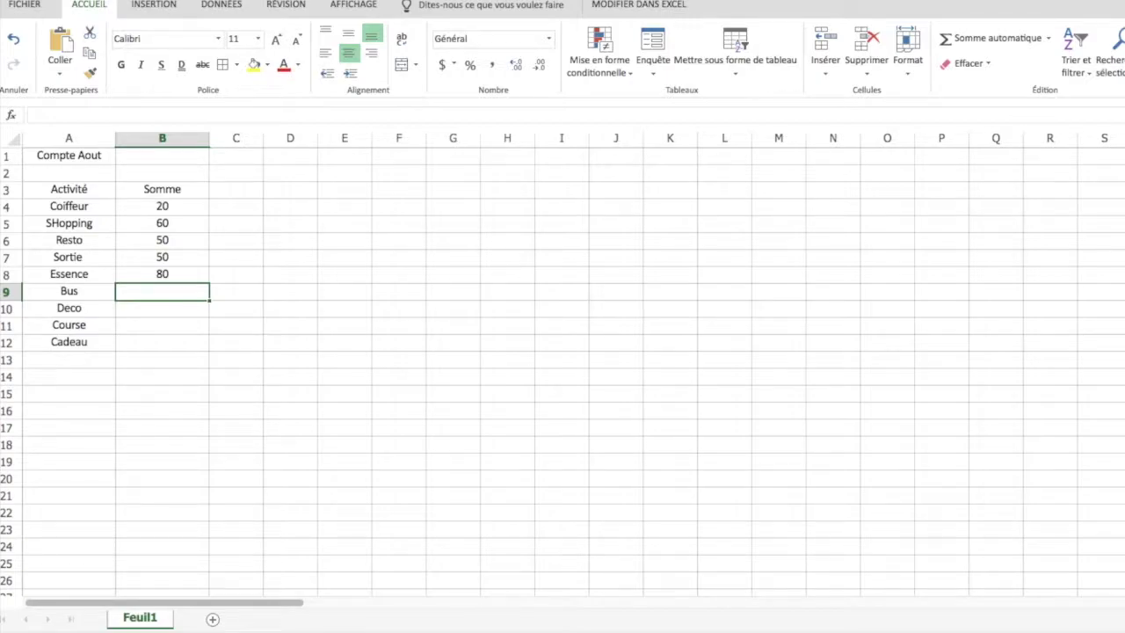
type("20")
key("Return")
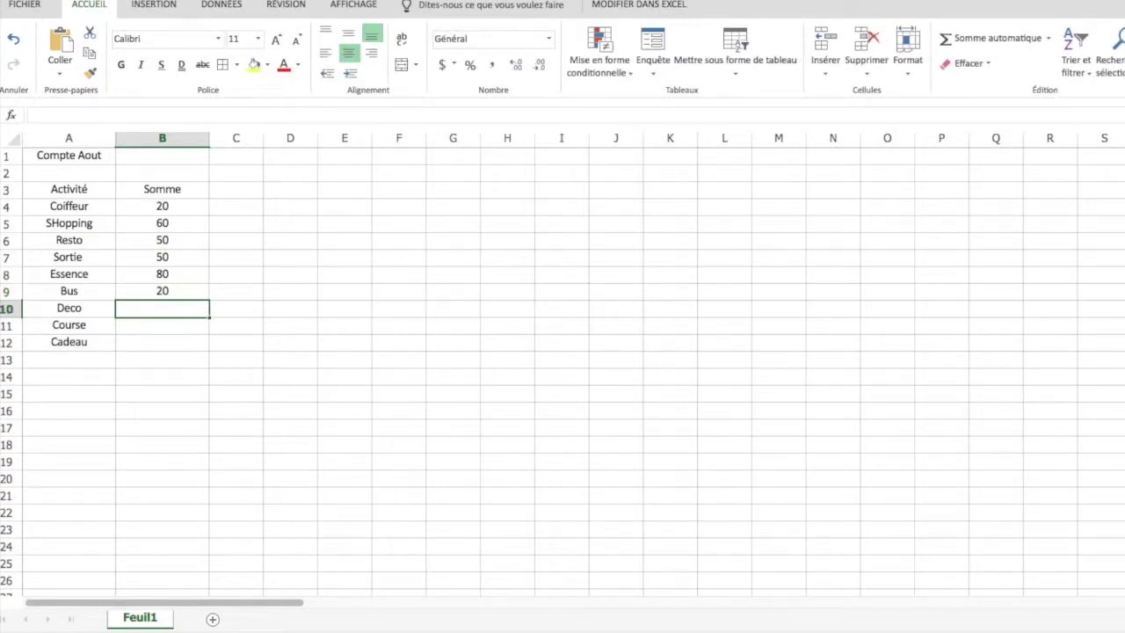
Enter the amounts 30 for Deco, 100 for Course and 40 for Cadeau in cells B10 to B12.
type("30")
key("Return")
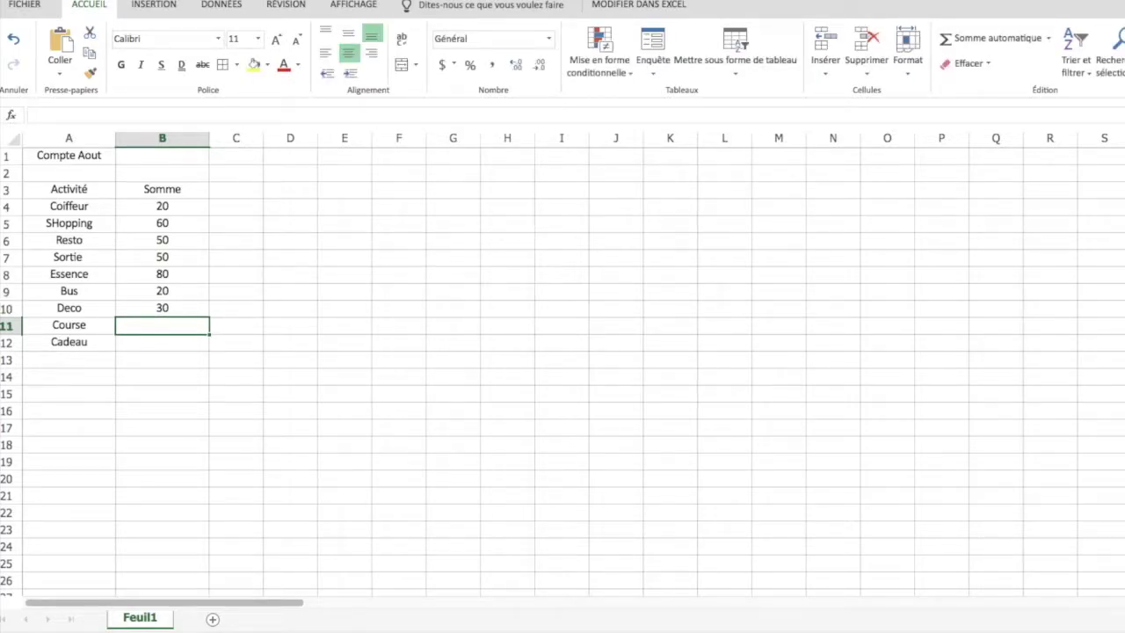
type("100")
key("Return")
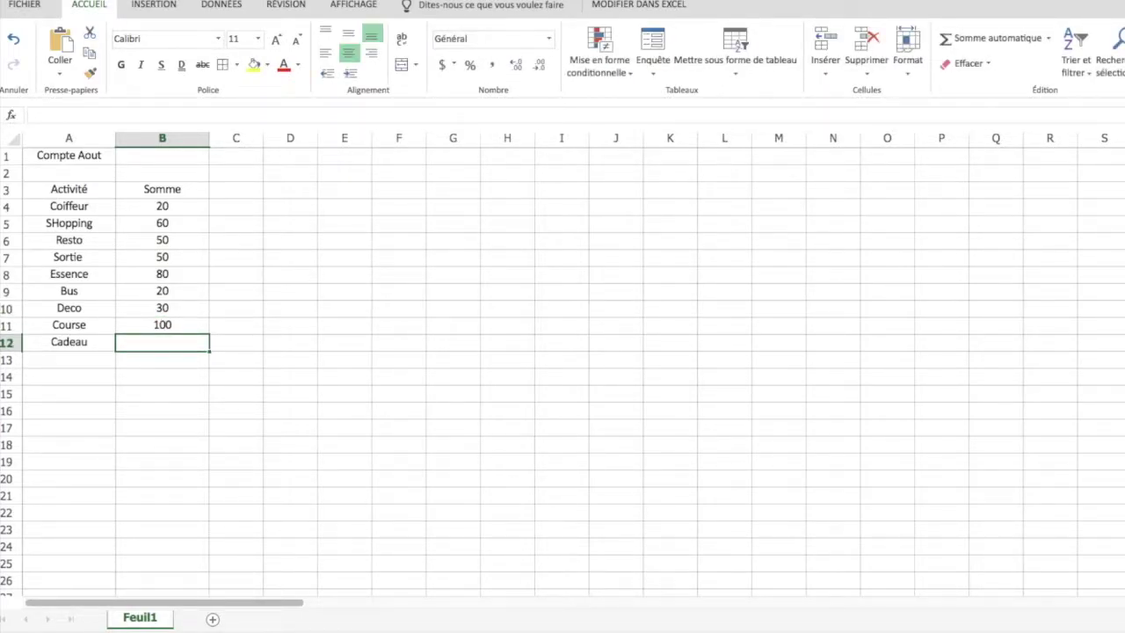
type("40")
key("Return")
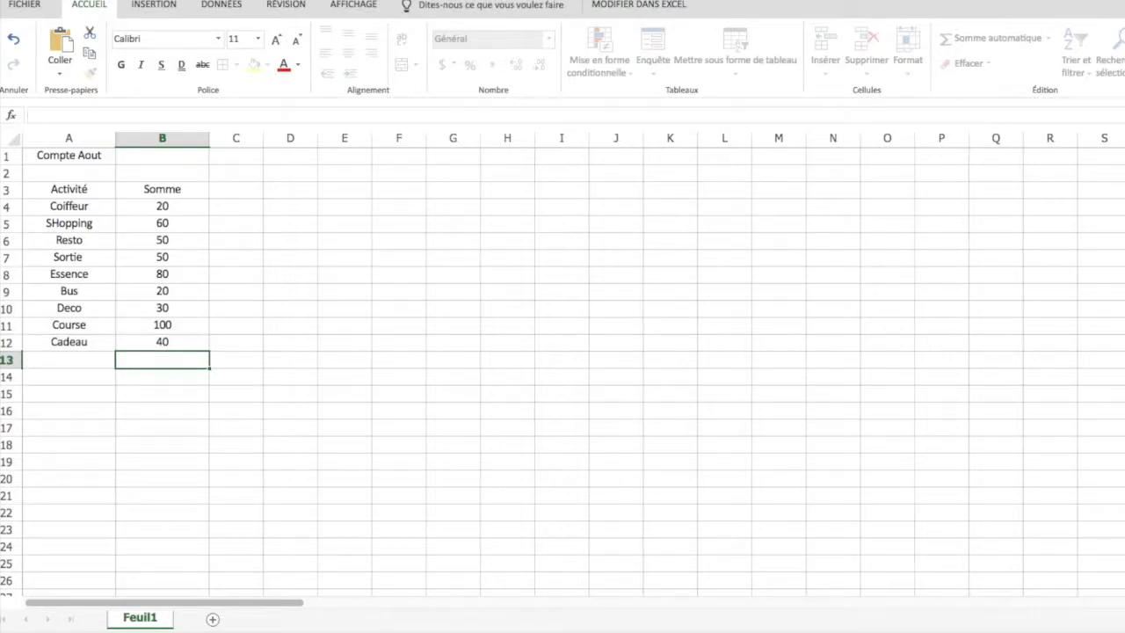
Enter the label "TOTAL" in cell A14, leaving an empty row below the activity list.
key("Left")
key("Down")
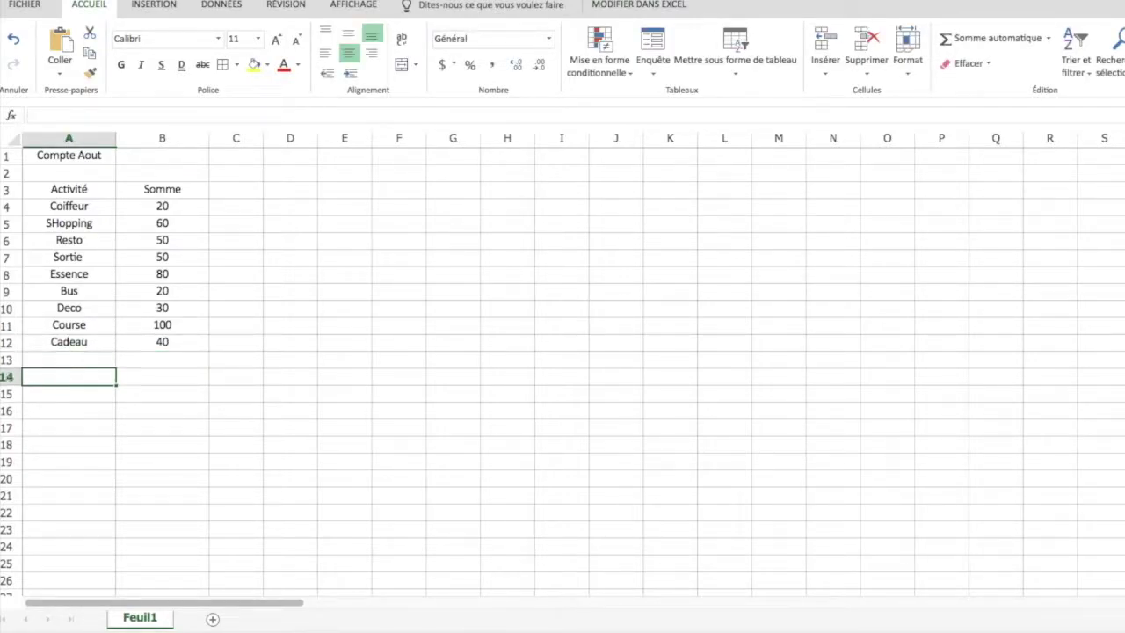
type("TOTAL")
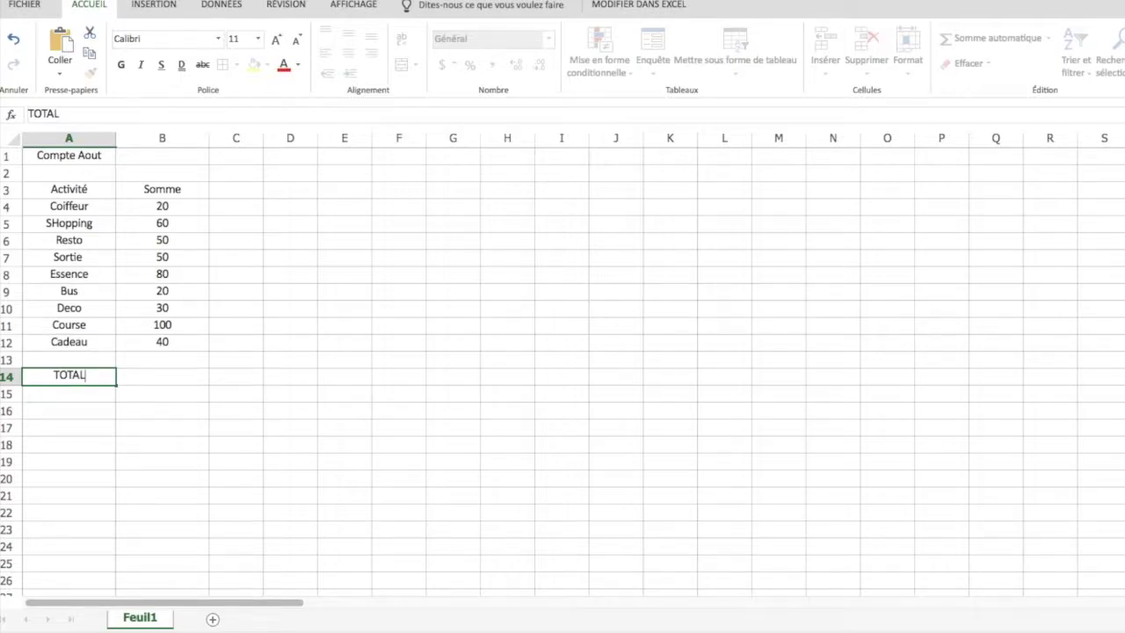
key("Tab")
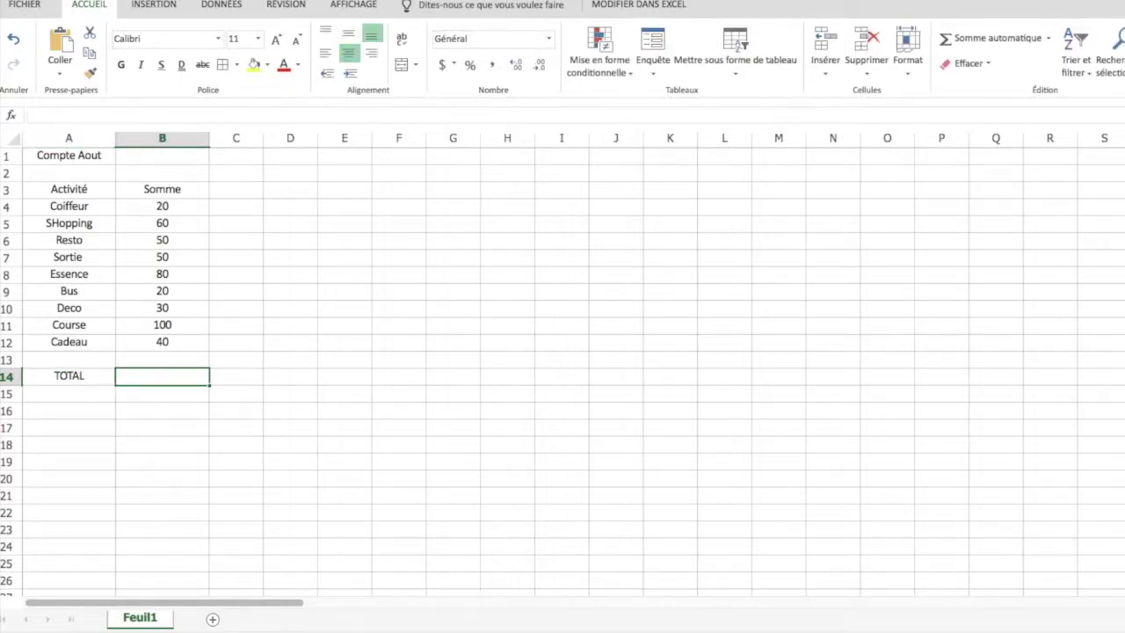
Add up all the amounts in cell B14 with the formula =somme(B4:B12).
double_click(168, 378)
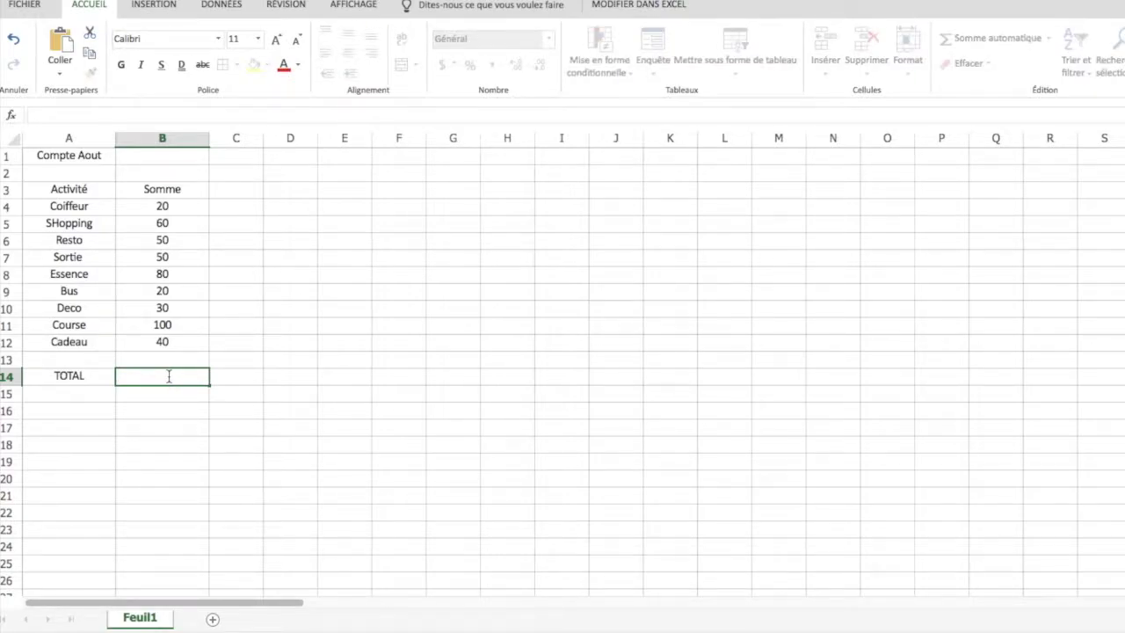
type("=som")
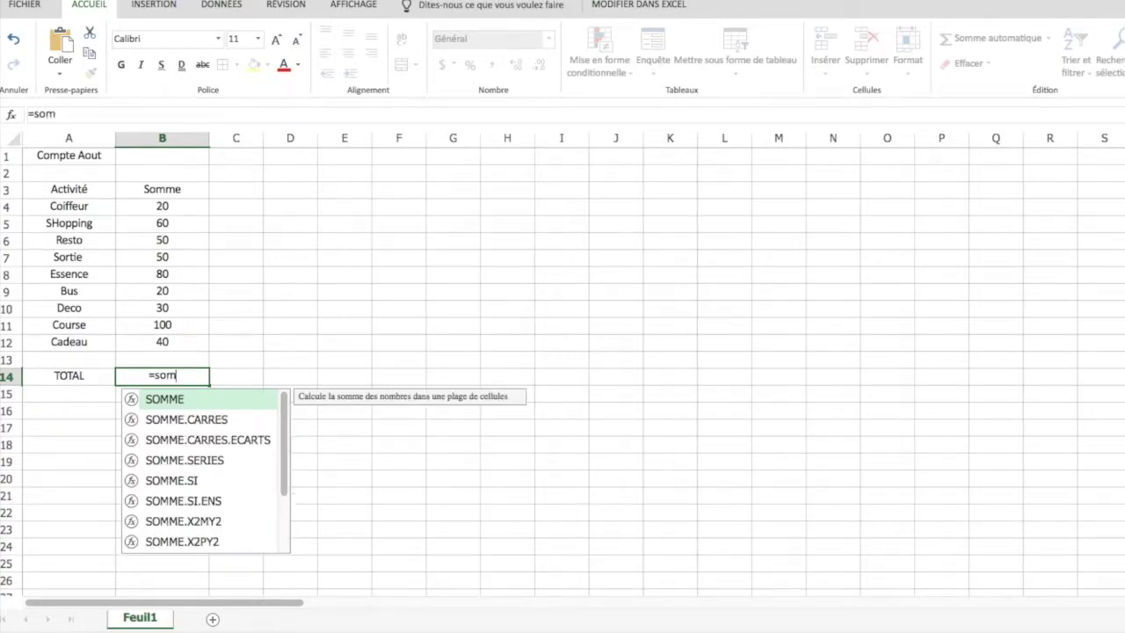
type("me(")
left_click(163, 208)
left_click_drag(163, 212, 163, 343)
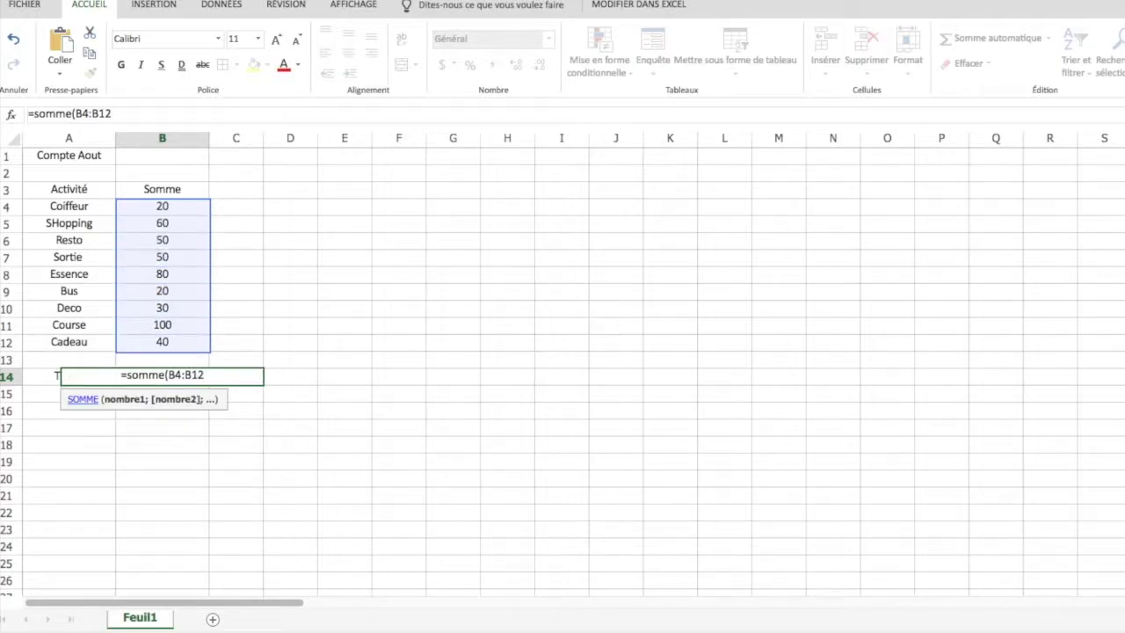
type(")")
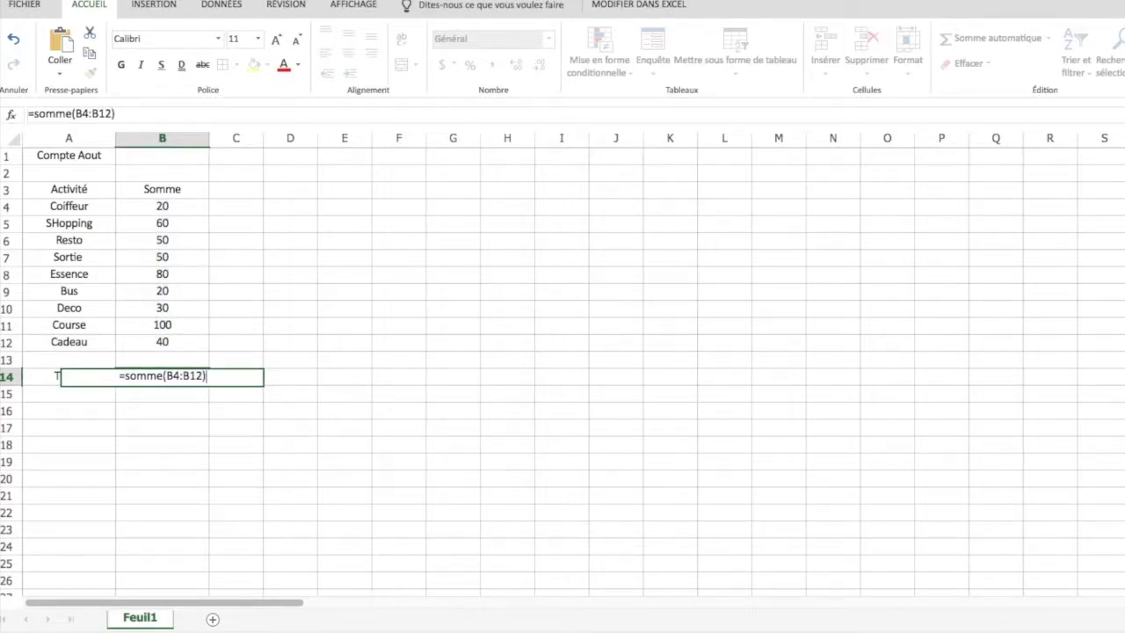
key("Return")
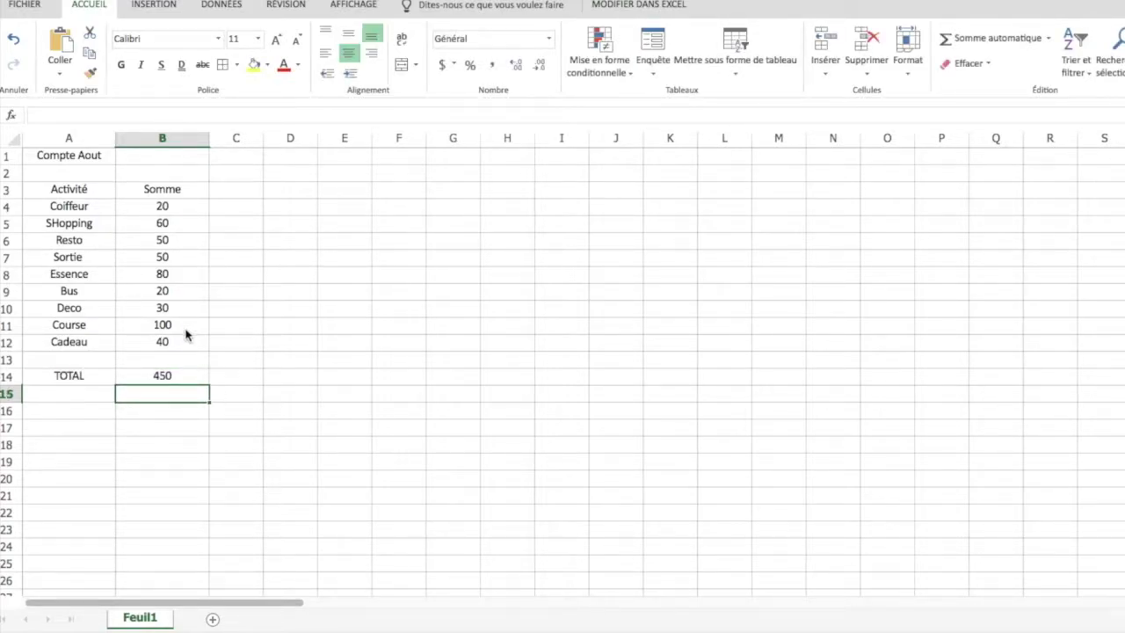
Change the Essence amount in cell B8 to 60.
left_click(181, 279)
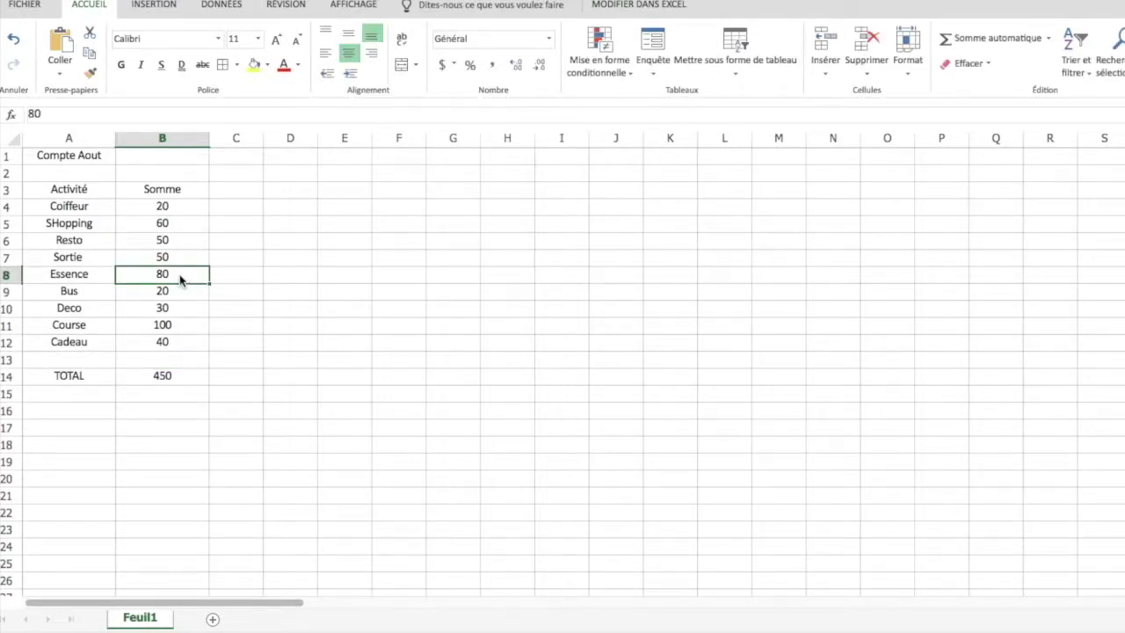
double_click(180, 278)
key("BackSpace")
key("BackSpace")
type("60")
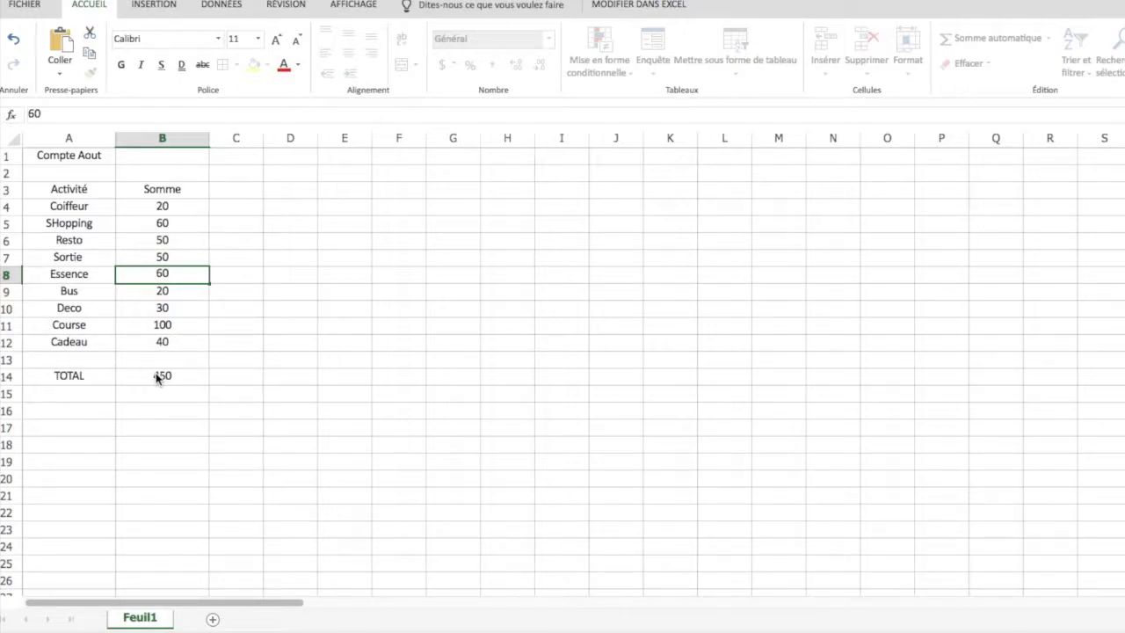
key("Return")
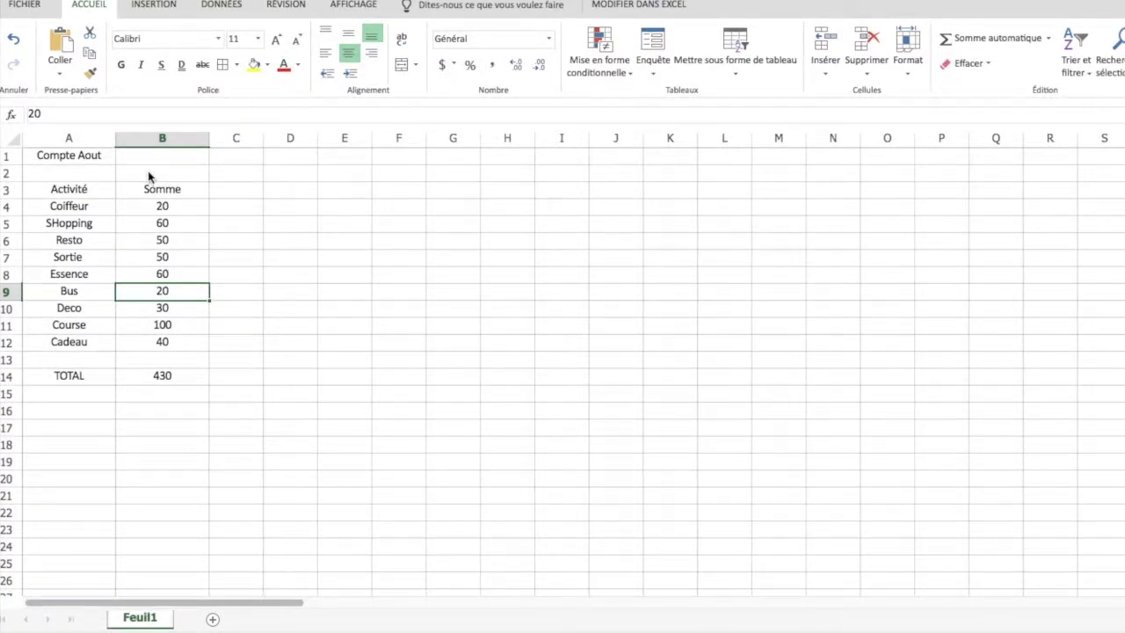
Rename the sheet Feuil1 as Août18.
right_click(147, 620)
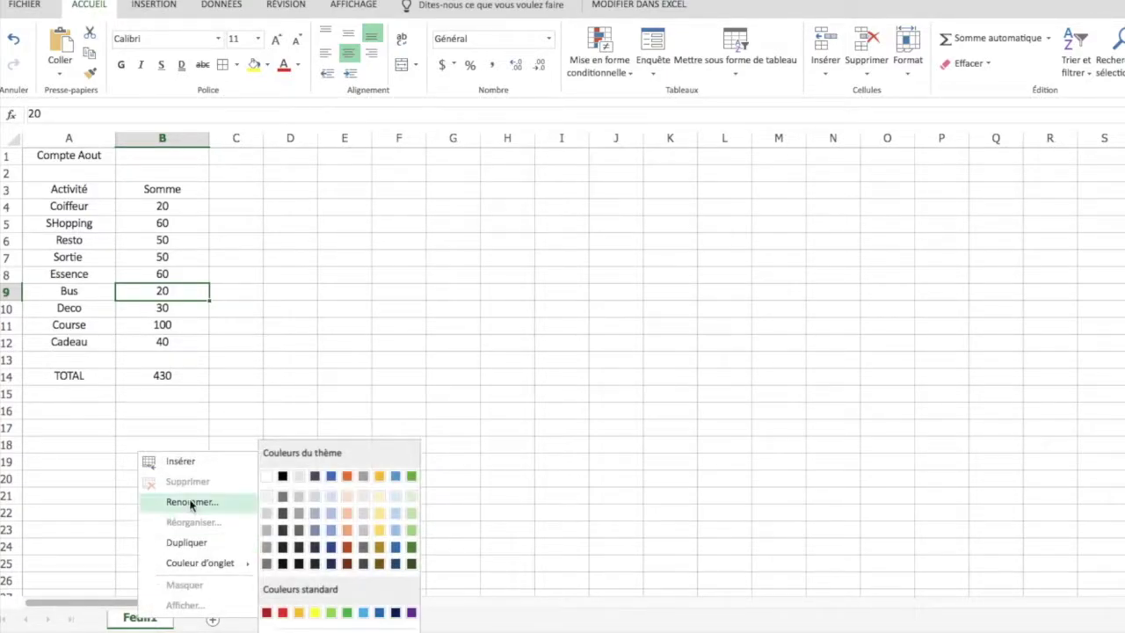
left_click(194, 502)
key("BackSpace")
type("Aout")
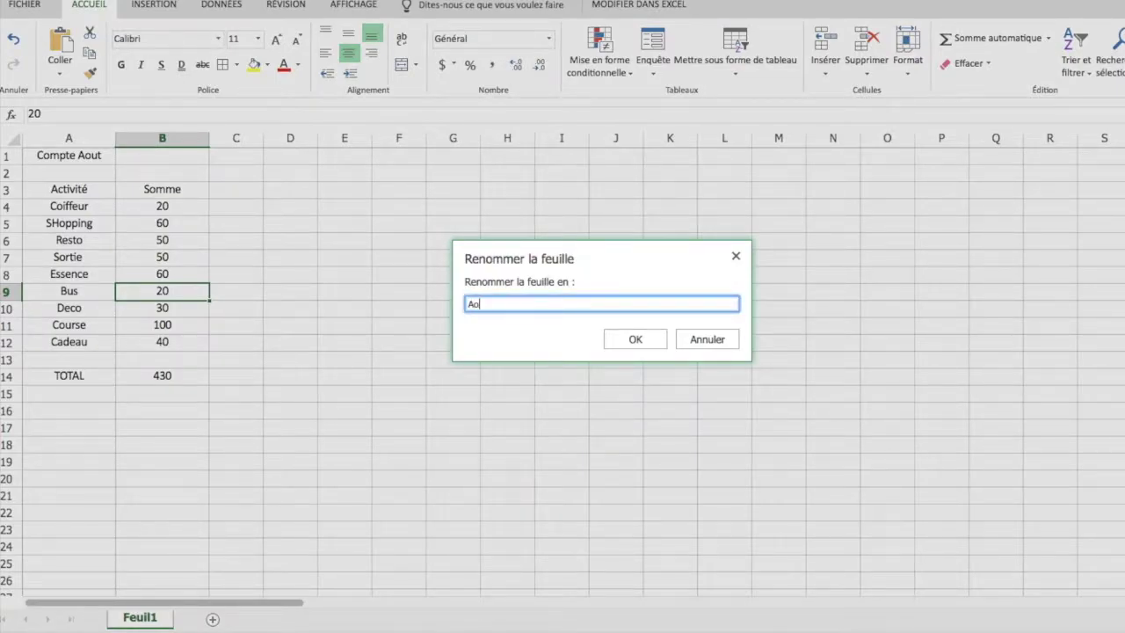
key("BackSpace")
key("BackSpace")
type("ût18")
left_click(641, 344)
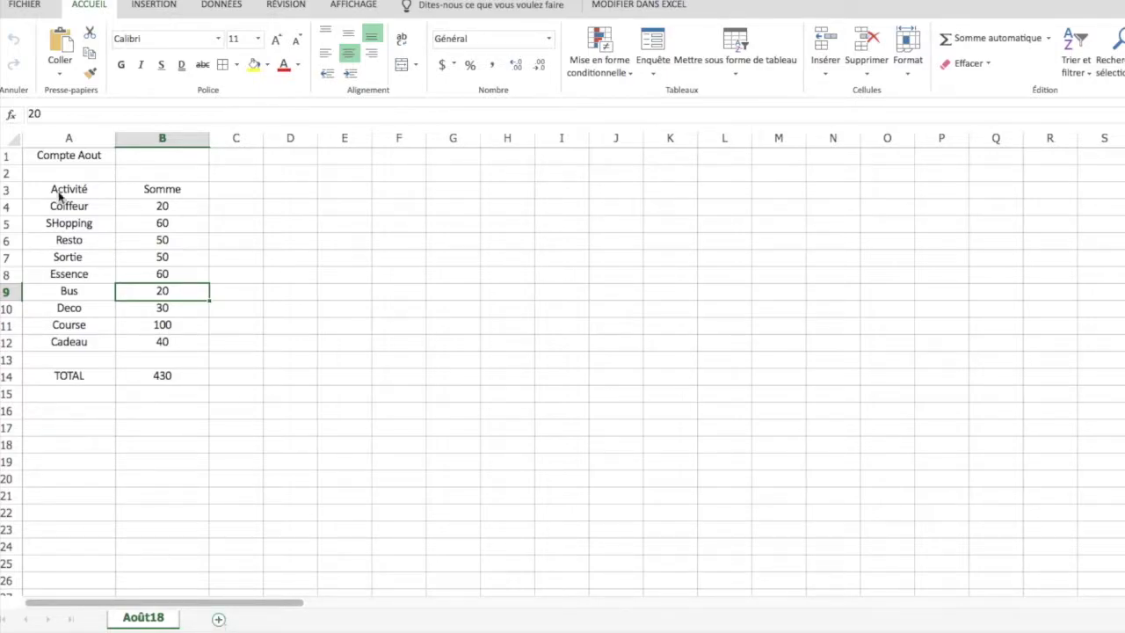
Duplicate the Août18 sheet and place the copy after the original.
right_click(149, 619)
left_click(212, 543)
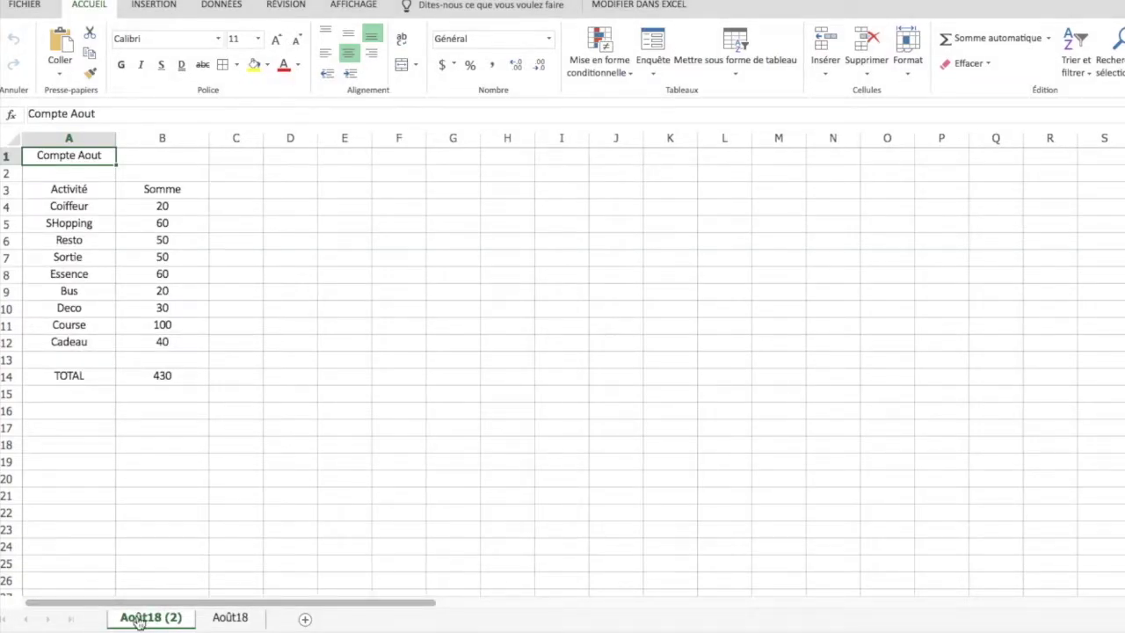
left_click_drag(272, 620, 270, 619)
Rename the duplicated sheet as Septembre18.
right_click(221, 620)
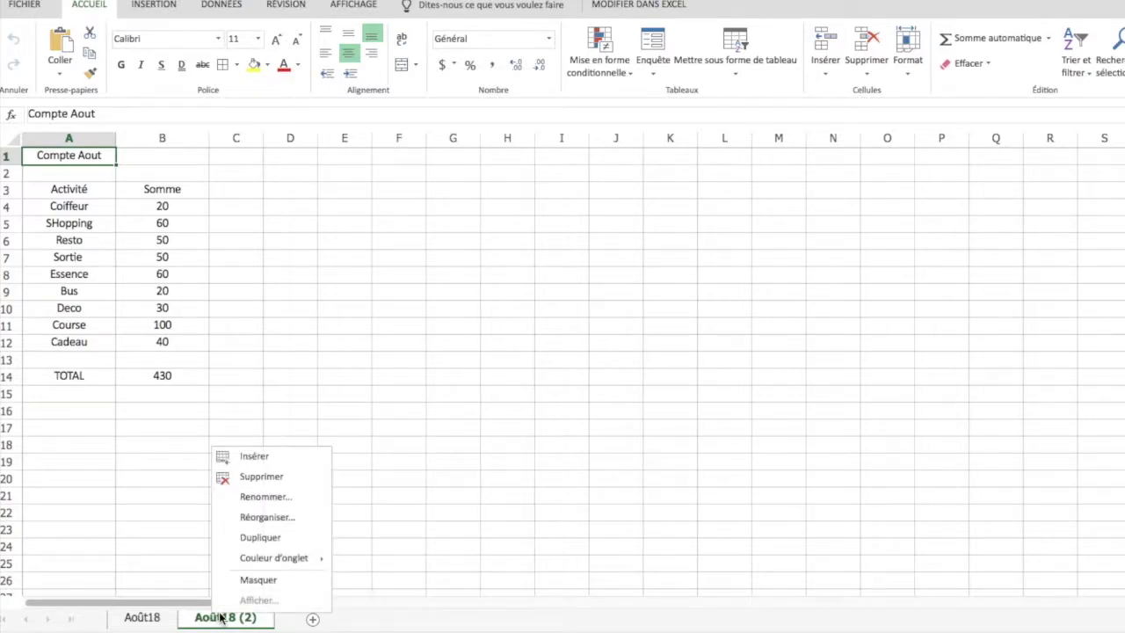
left_click(280, 499)
key("BackSpace")
type("Septembr")
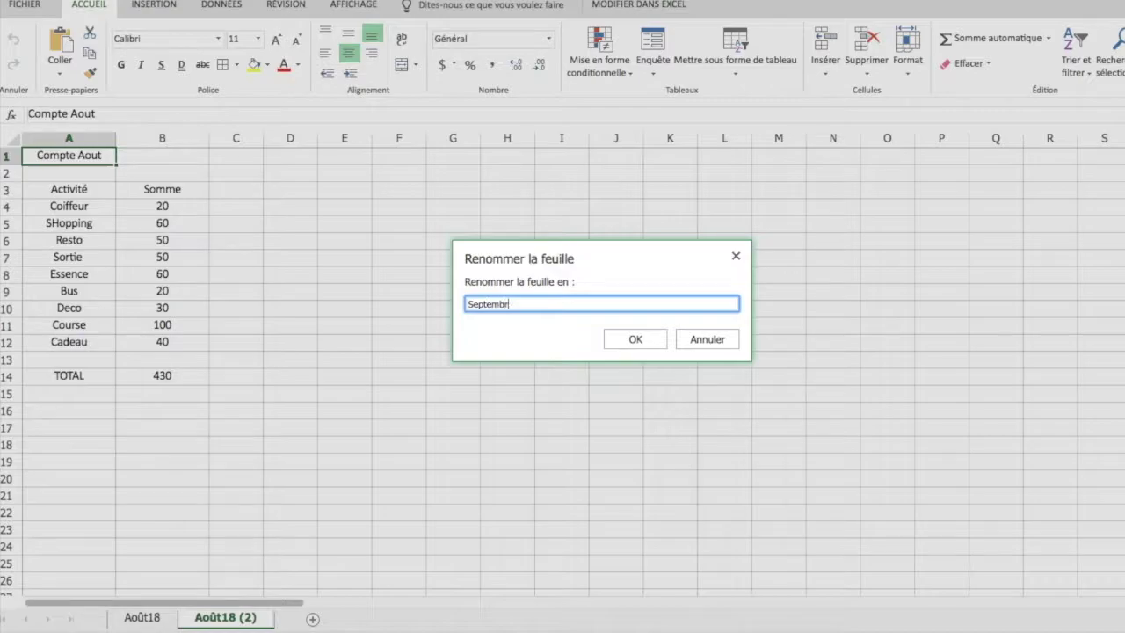
type("e18")
left_click(635, 340)
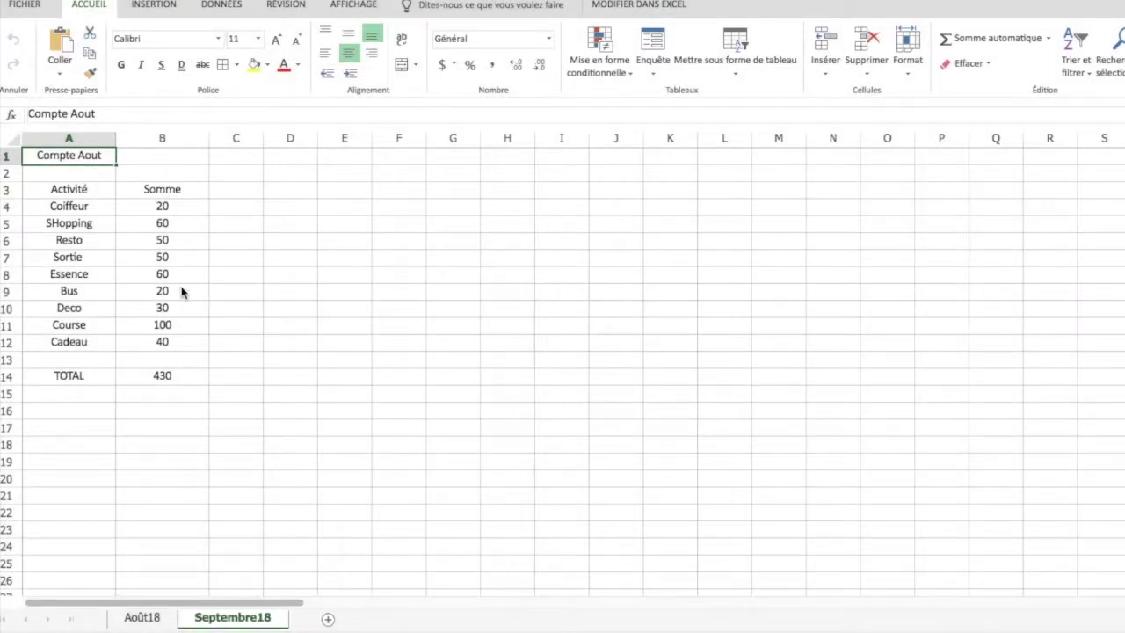
Clear the contents of the amounts in B4:B12 on the Septembre18 sheet, keeping the total formula.
left_click_drag(155, 211, 162, 346)
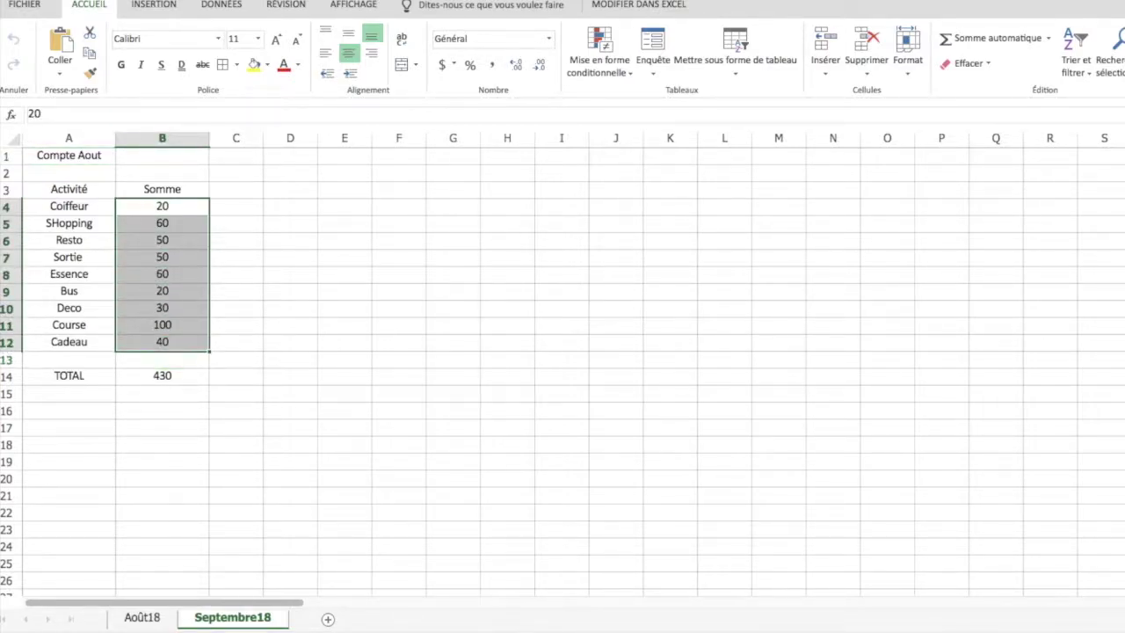
right_click(166, 256)
left_click(258, 363)
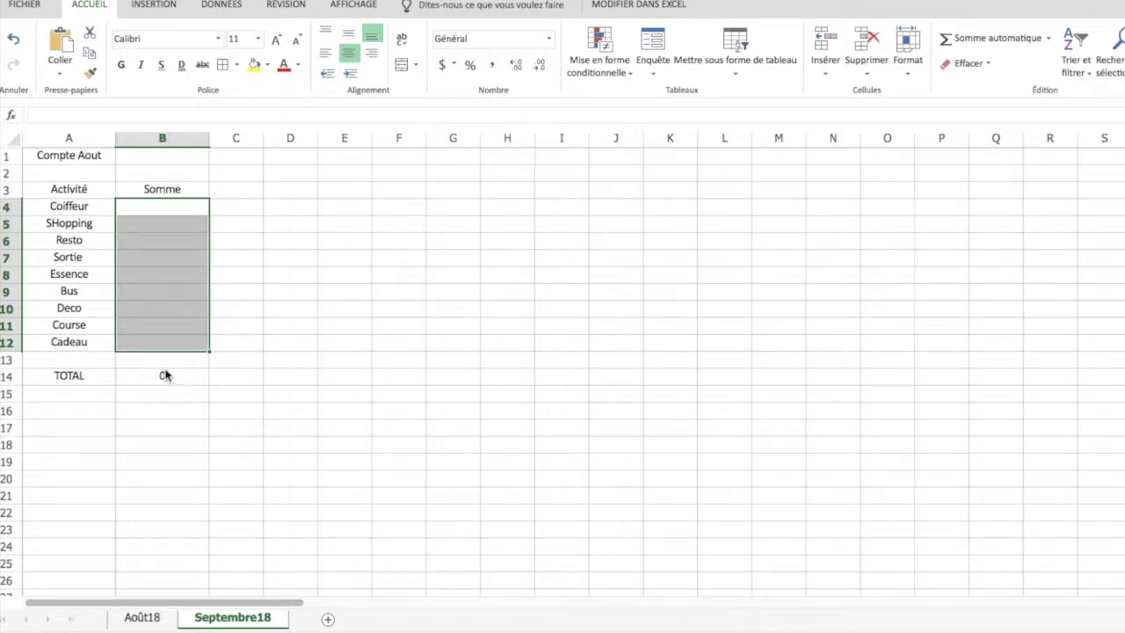
Enter the September amounts 0 for Coiffeur, 0 for SHopping, 60 for Resto and 70 for Sortie in cells B4 to B7.
left_click(169, 209)
type("0")
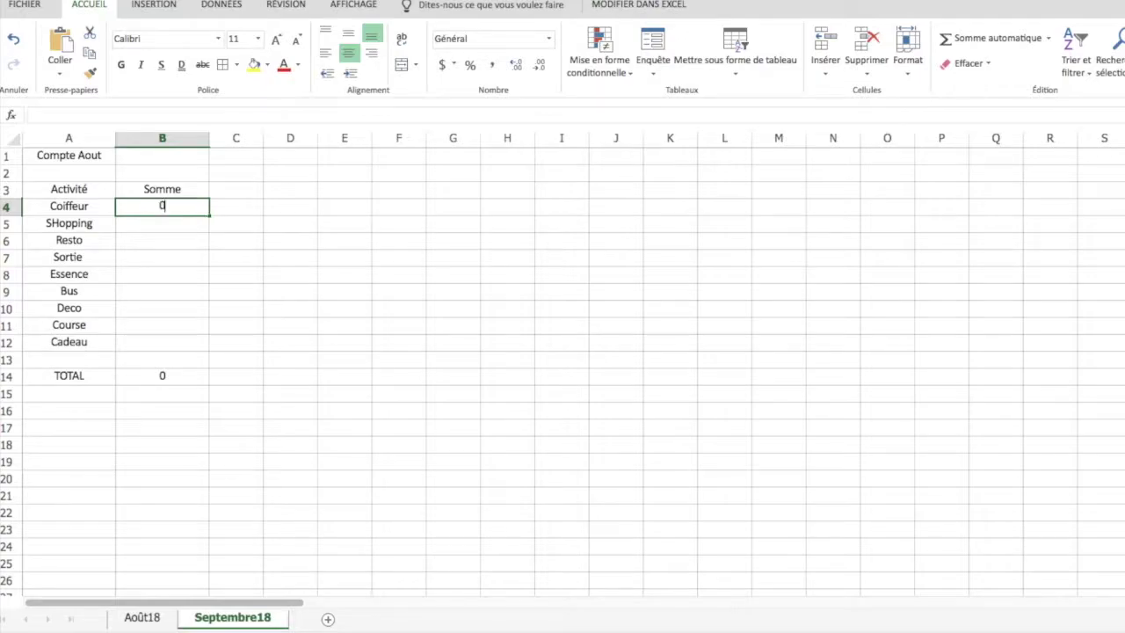
key("Return")
type("0")
key("Return")
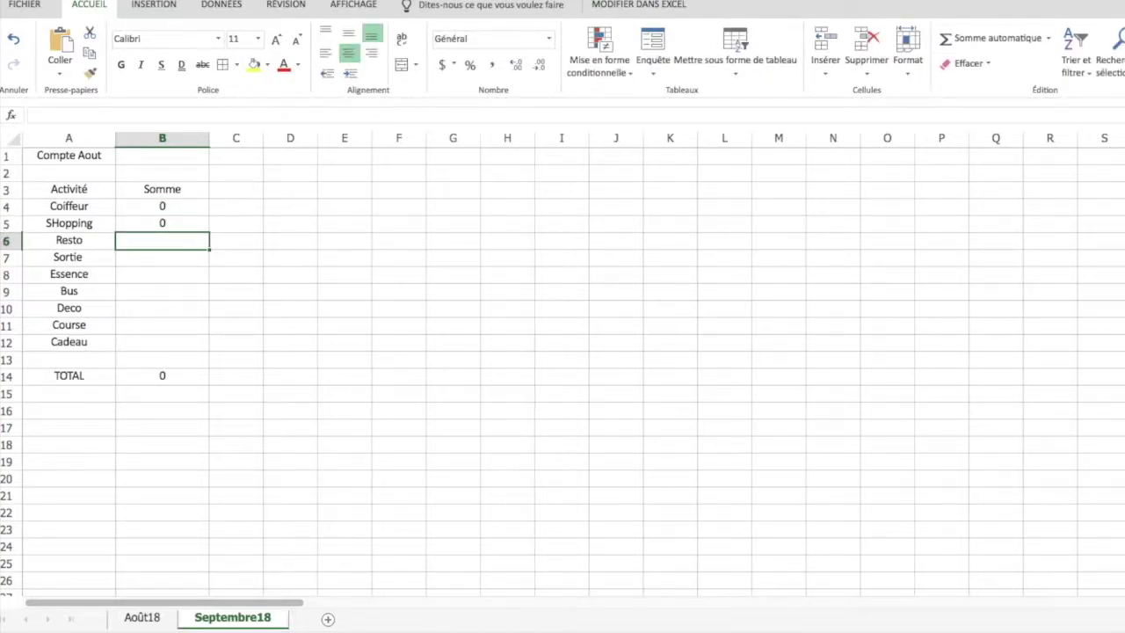
type("60")
key("Return")
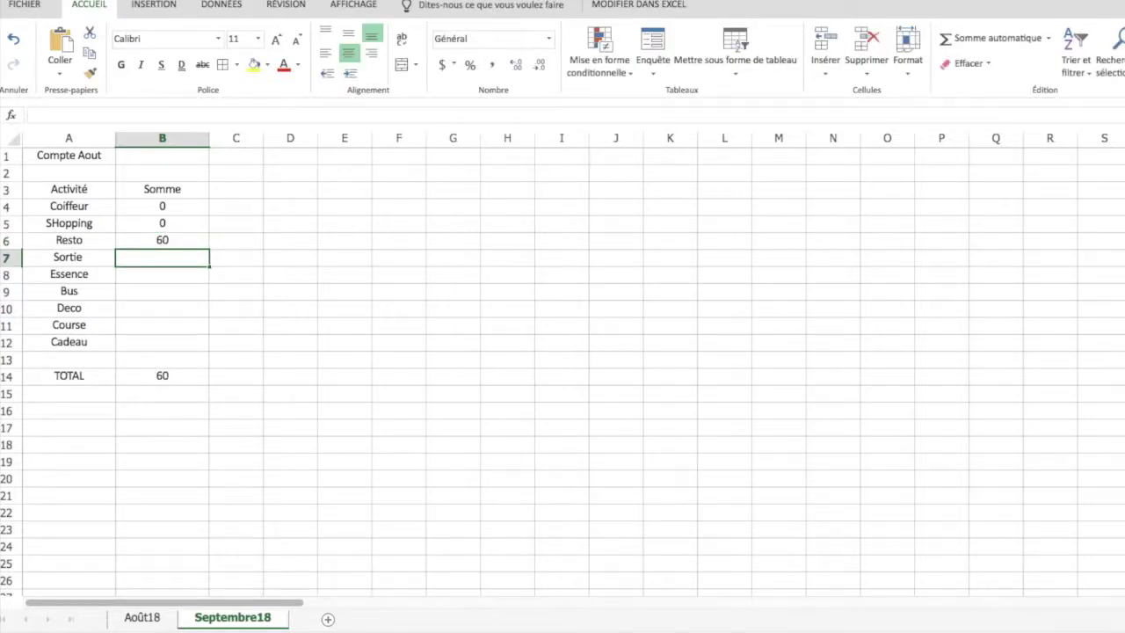
type("70")
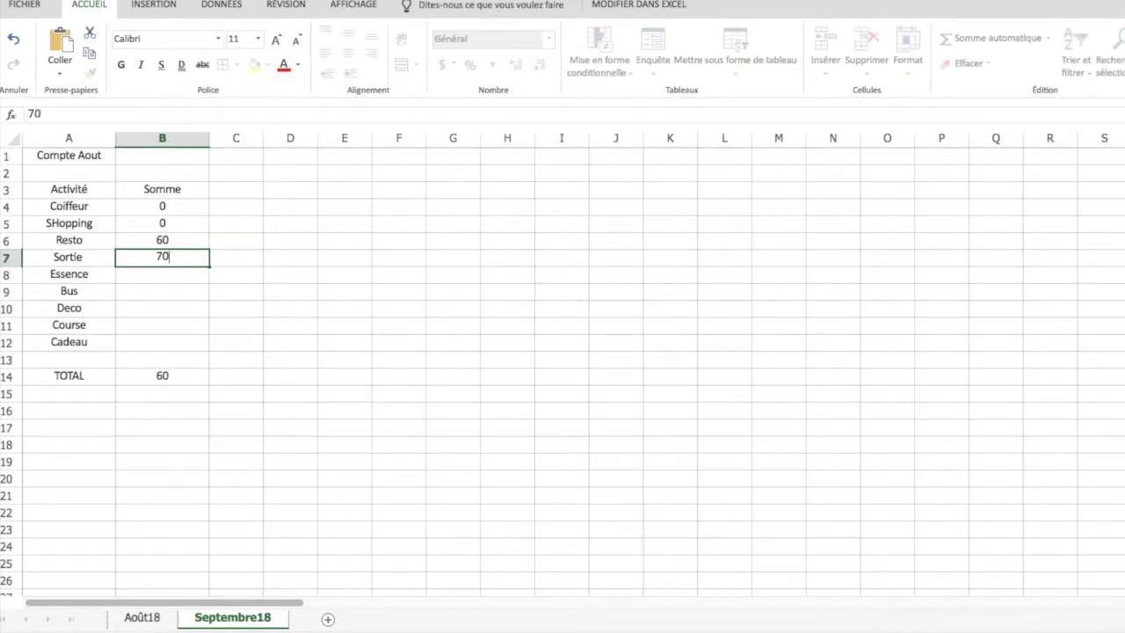
key("Return")
Enter 0 for Essence, 40 for Bus, 80 for Deco, 90 for Course and 0 for Cadeau in cells B8 to B12.
type("0")
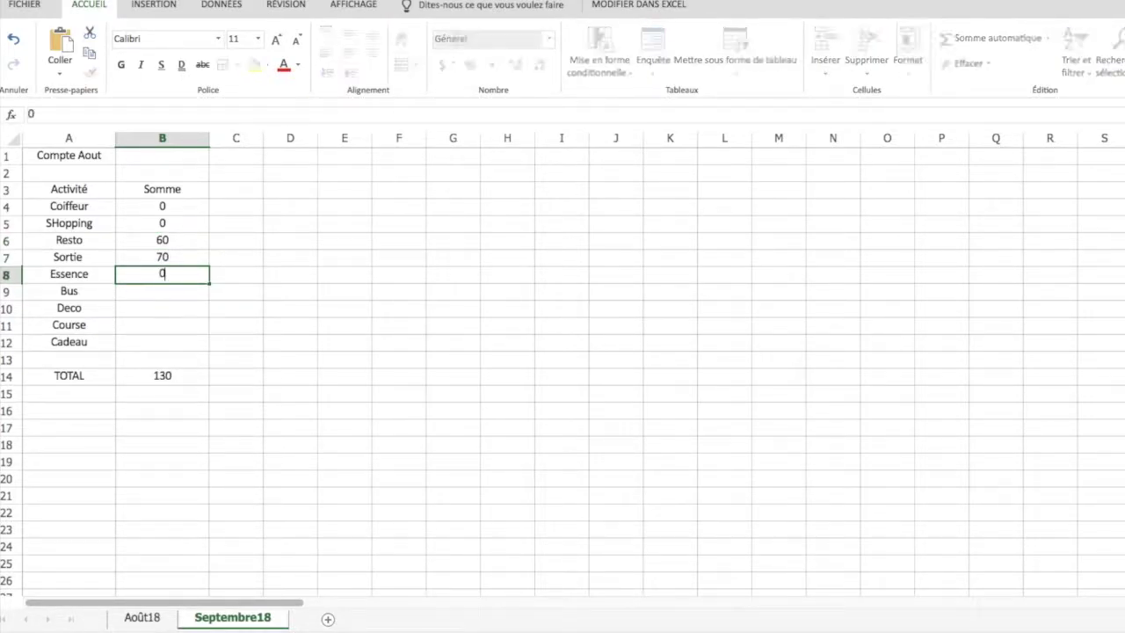
key("Return")
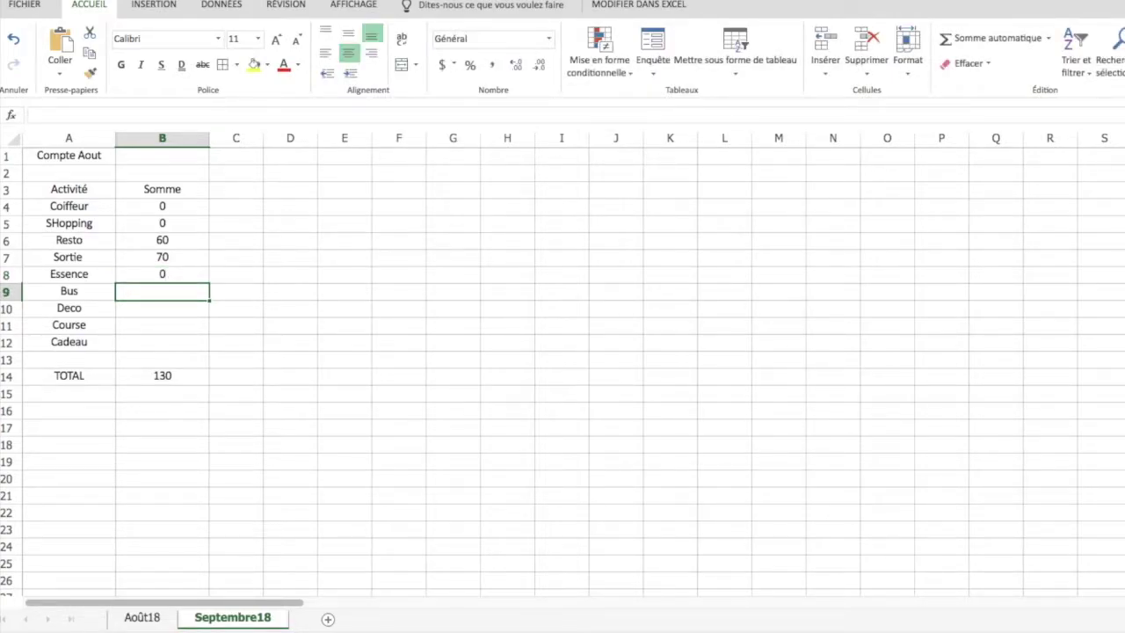
type("40")
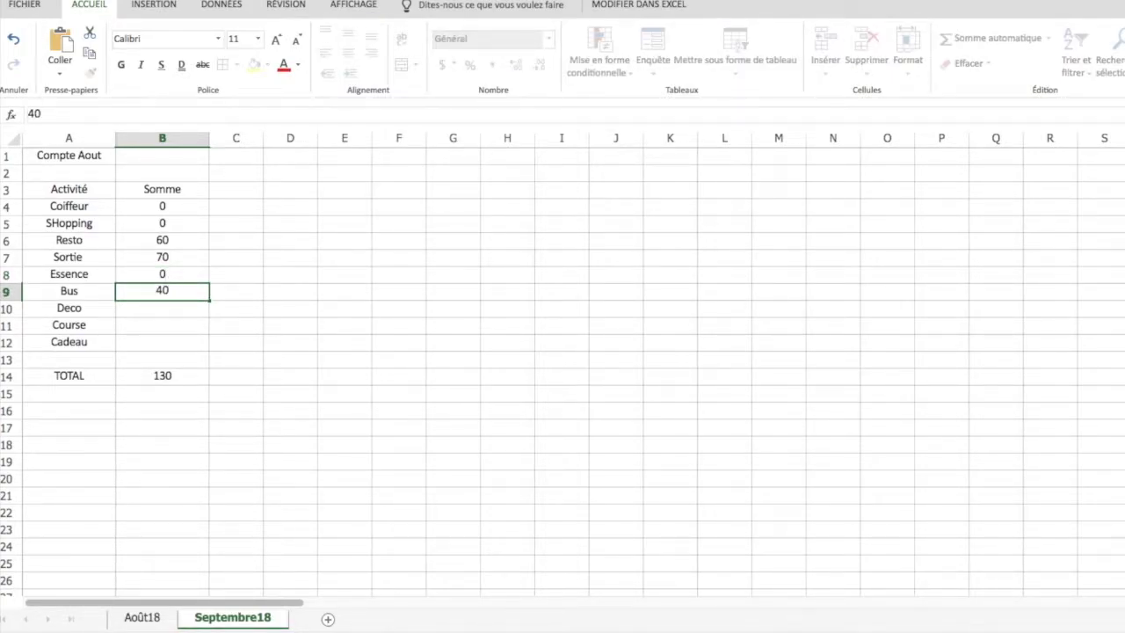
key("Return")
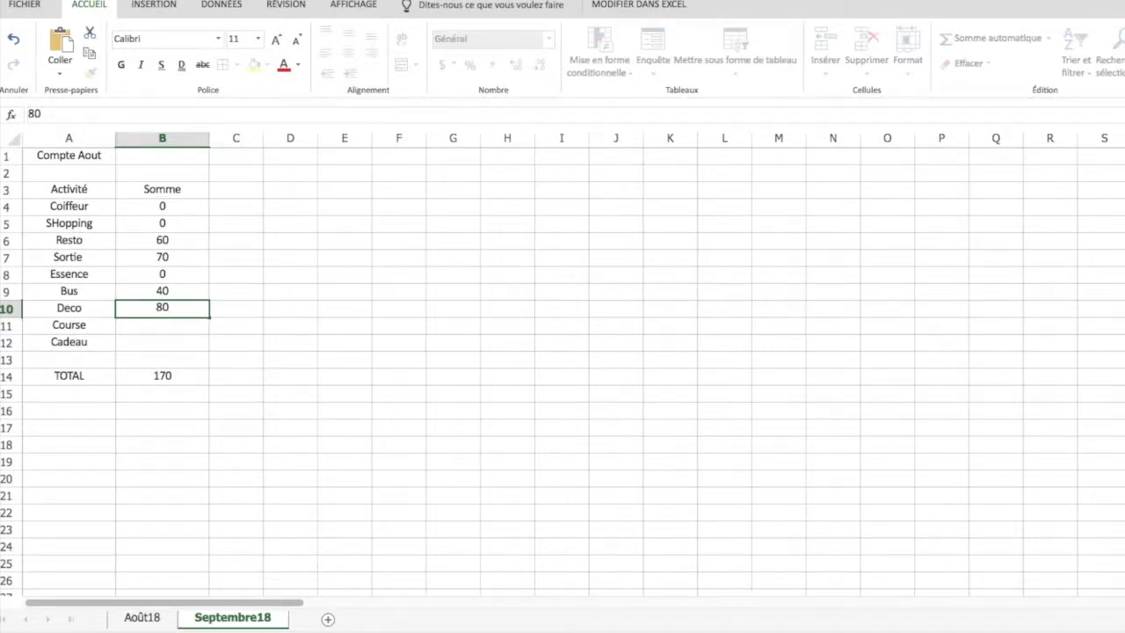
key("Return")
type("90")
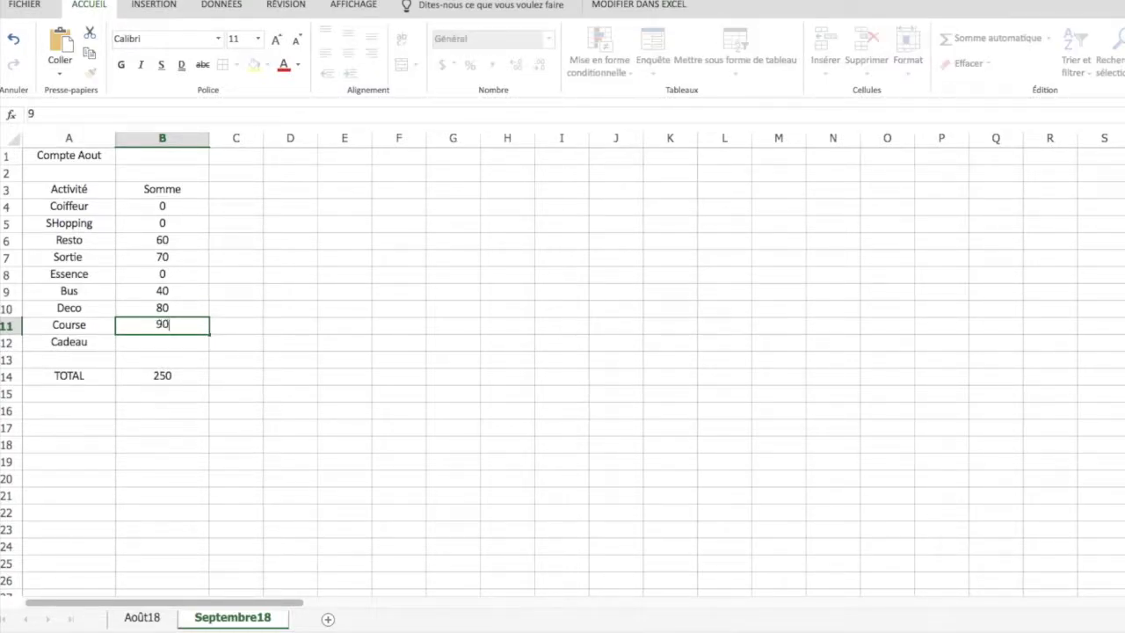
key("Return")
type("0")
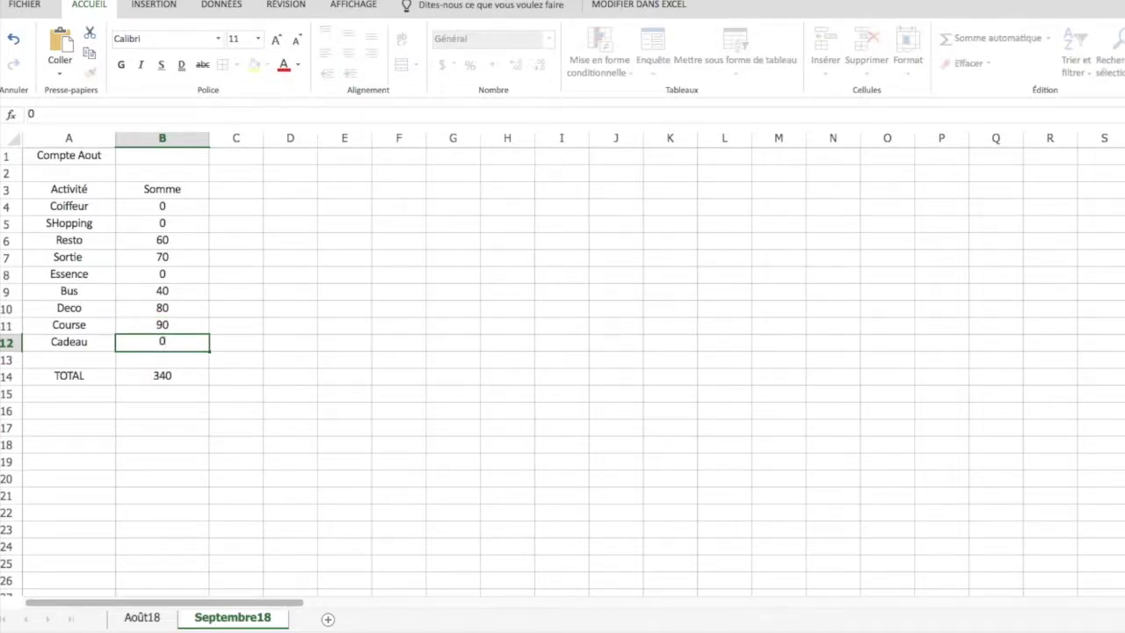
key("Return")
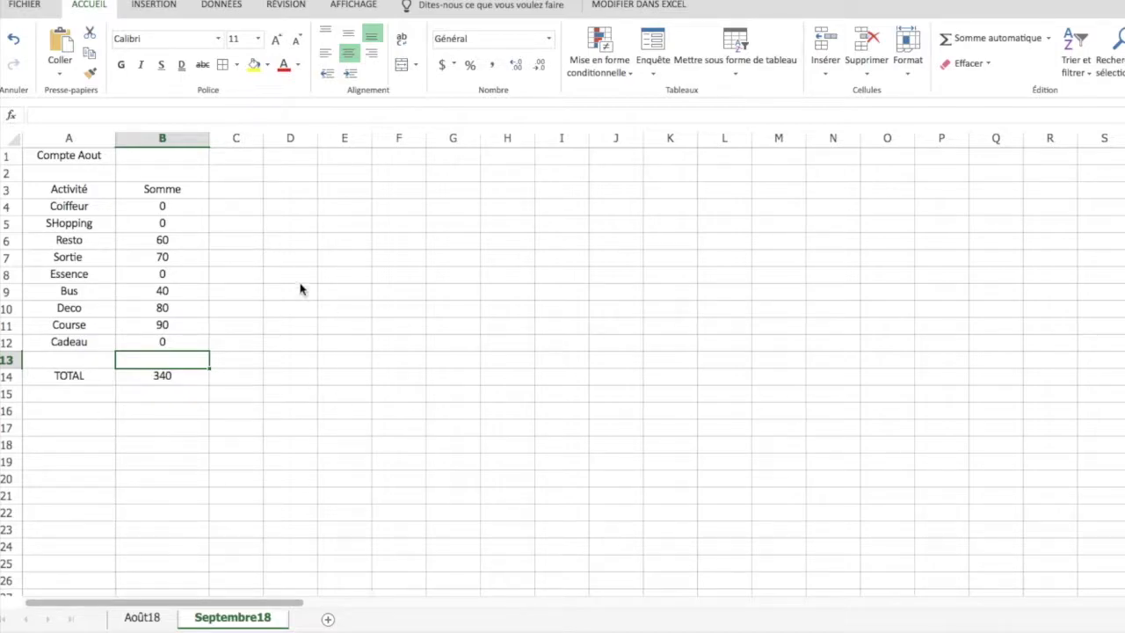
On the Août18 sheet, add borders around every cell of A3:B14 and keep the contents centred.
left_click(141, 621)
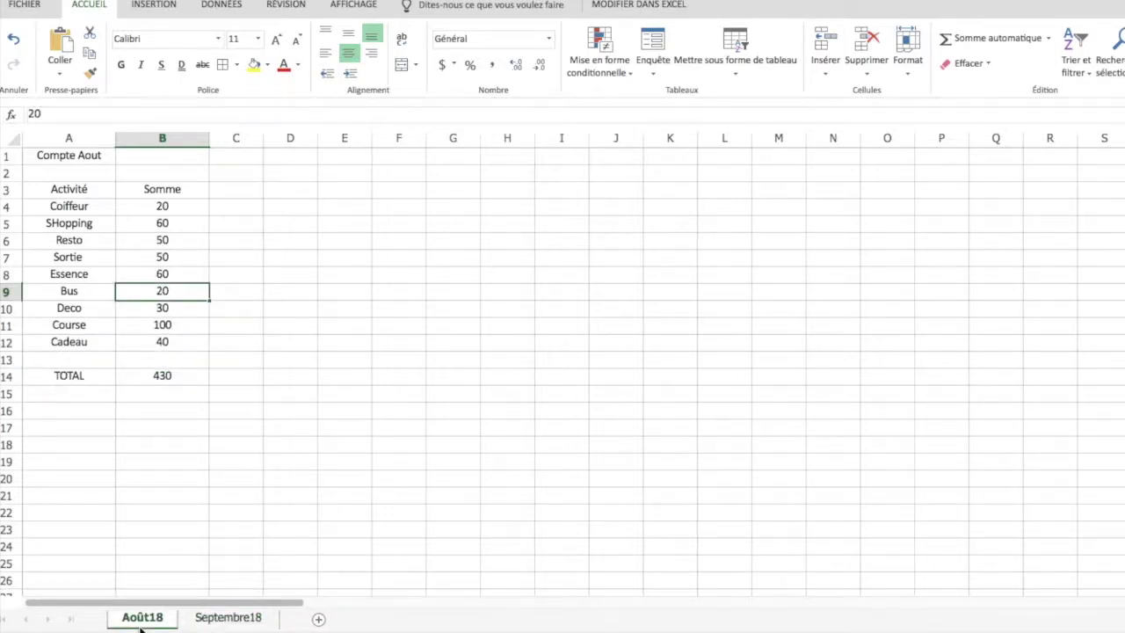
left_click(76, 194)
left_click_drag(76, 193, 161, 375)
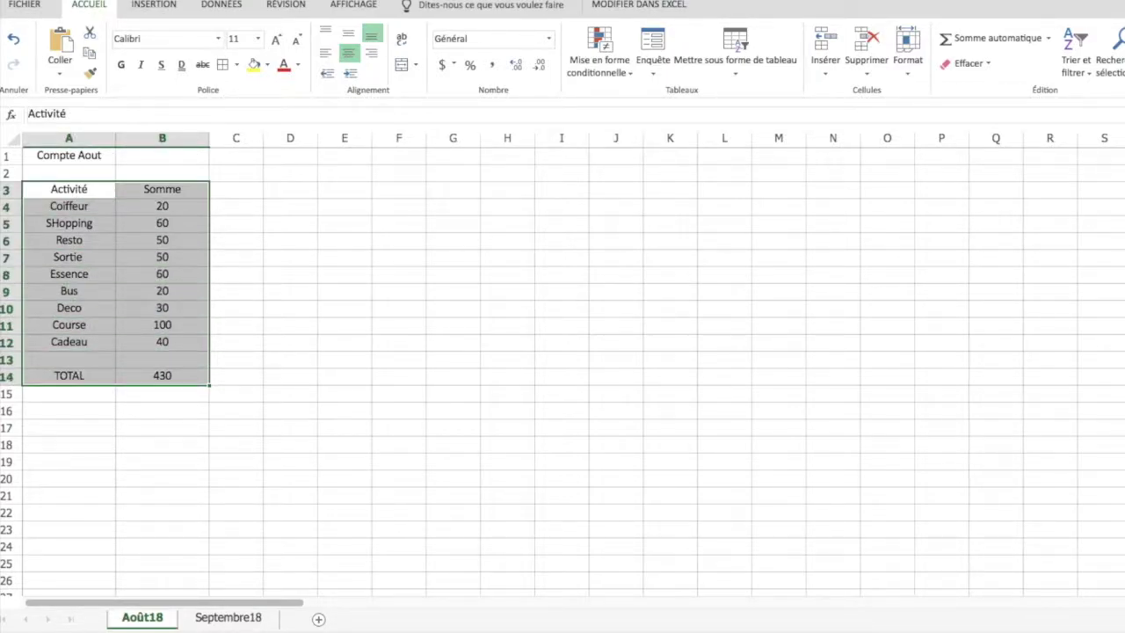
left_click(224, 64)
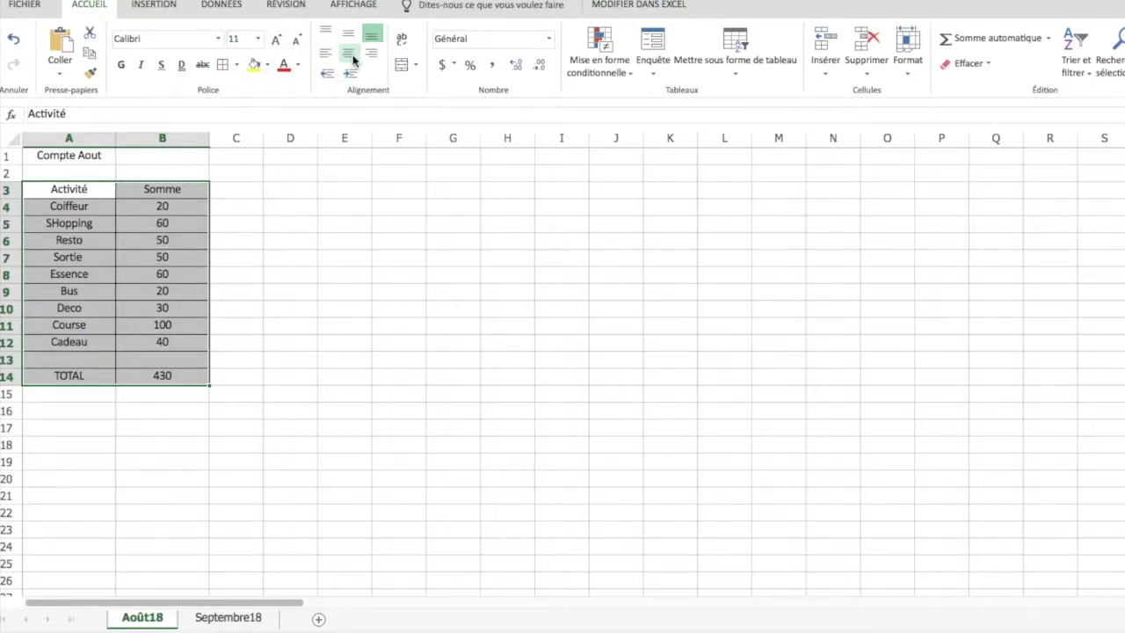
left_click(353, 58)
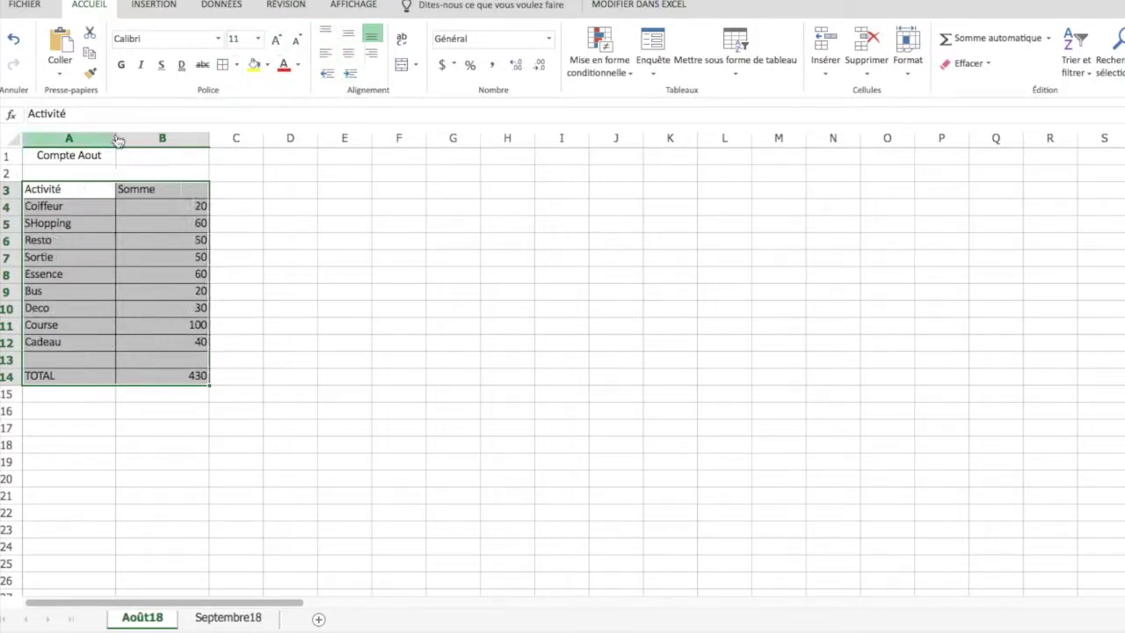
left_click(349, 55)
Merge and centre the title "Compte Aout" across cells A1:B1.
left_click(59, 158)
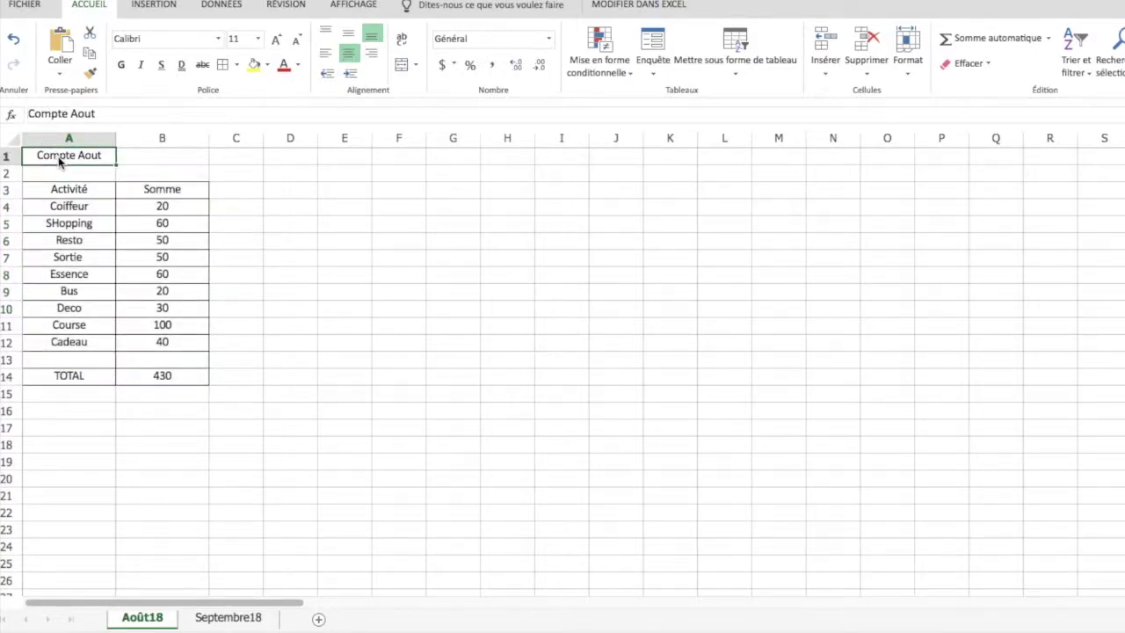
left_click_drag(59, 161, 167, 156)
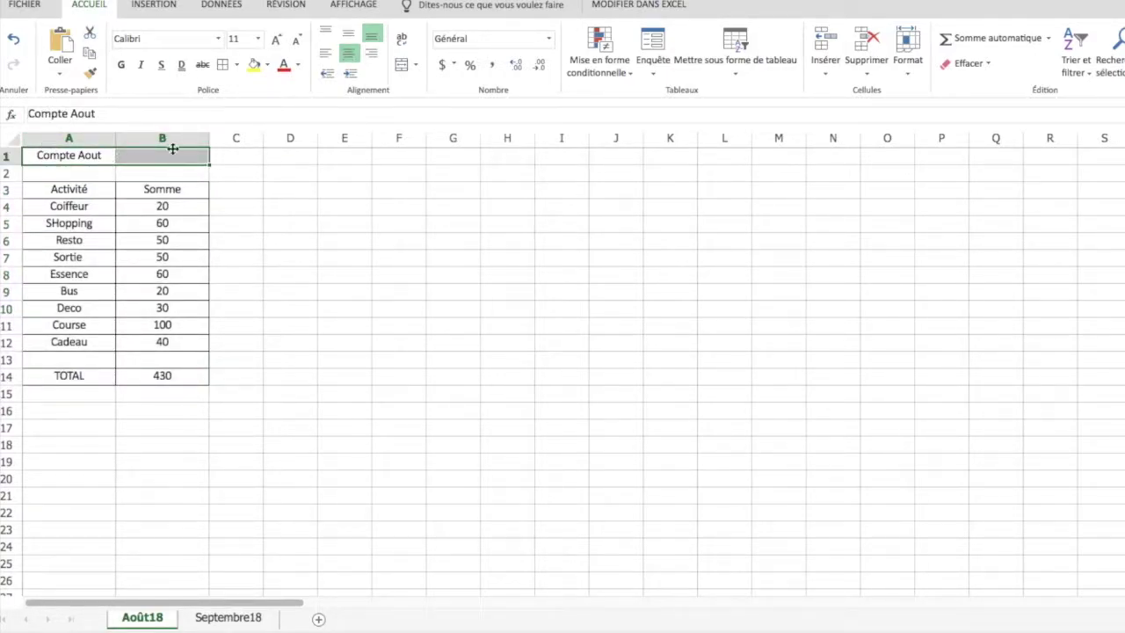
left_click(405, 67)
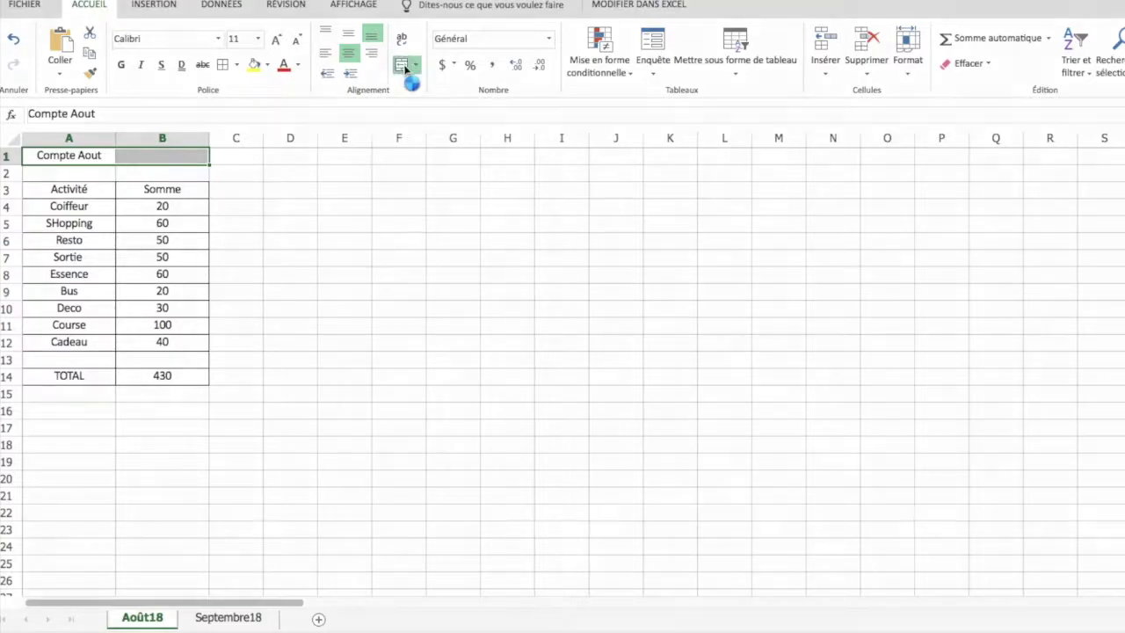
Fill the empty cells A13:B13 above the total row with yellow.
left_click(66, 359)
left_click_drag(67, 359, 162, 359)
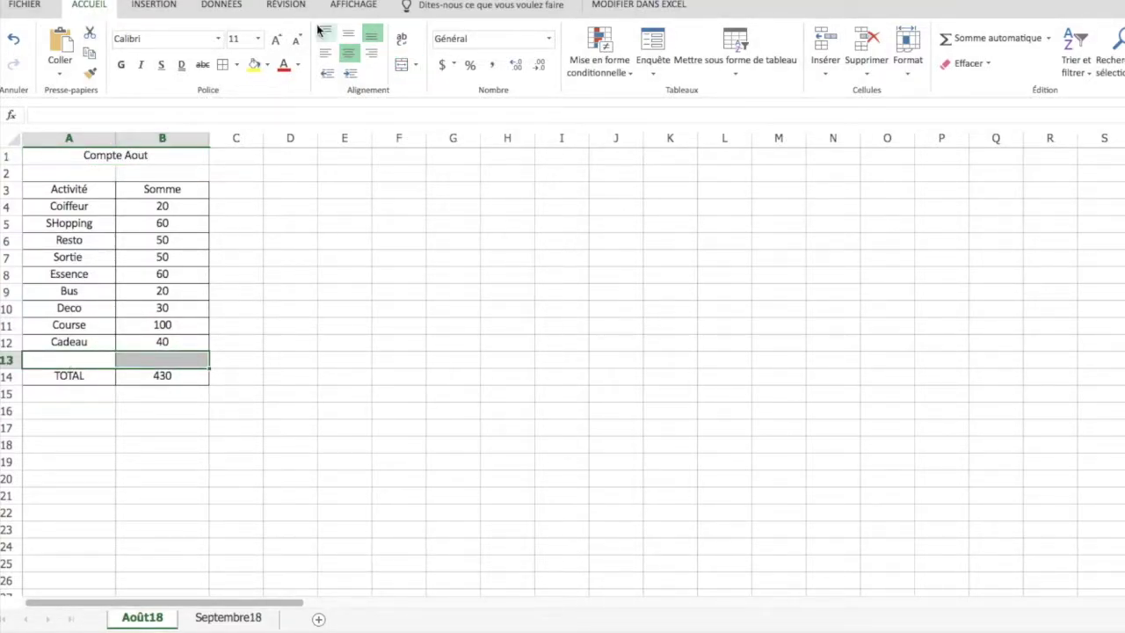
left_click(255, 67)
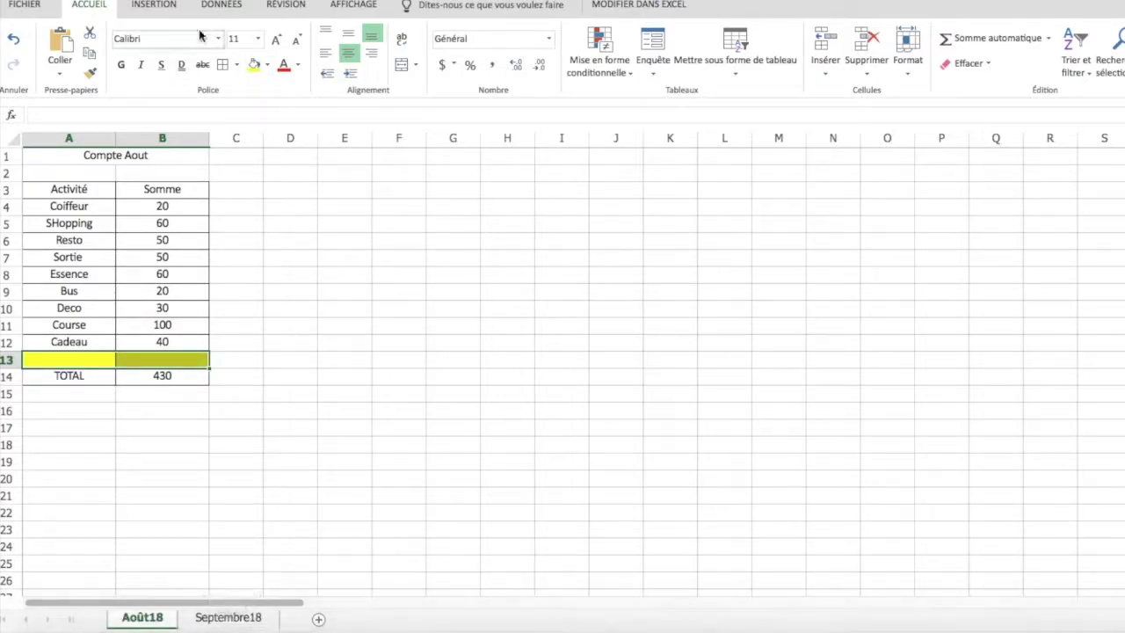
Make the TOTAL row in A14:B14 bold.
left_click(74, 379)
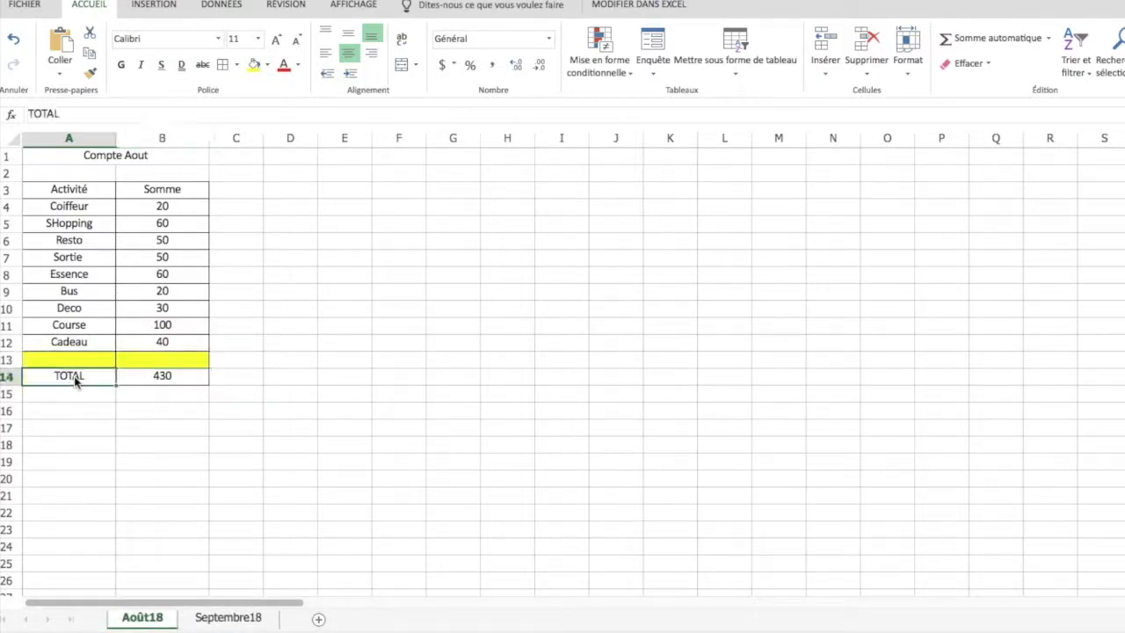
left_click_drag(74, 379, 163, 376)
left_click(122, 64)
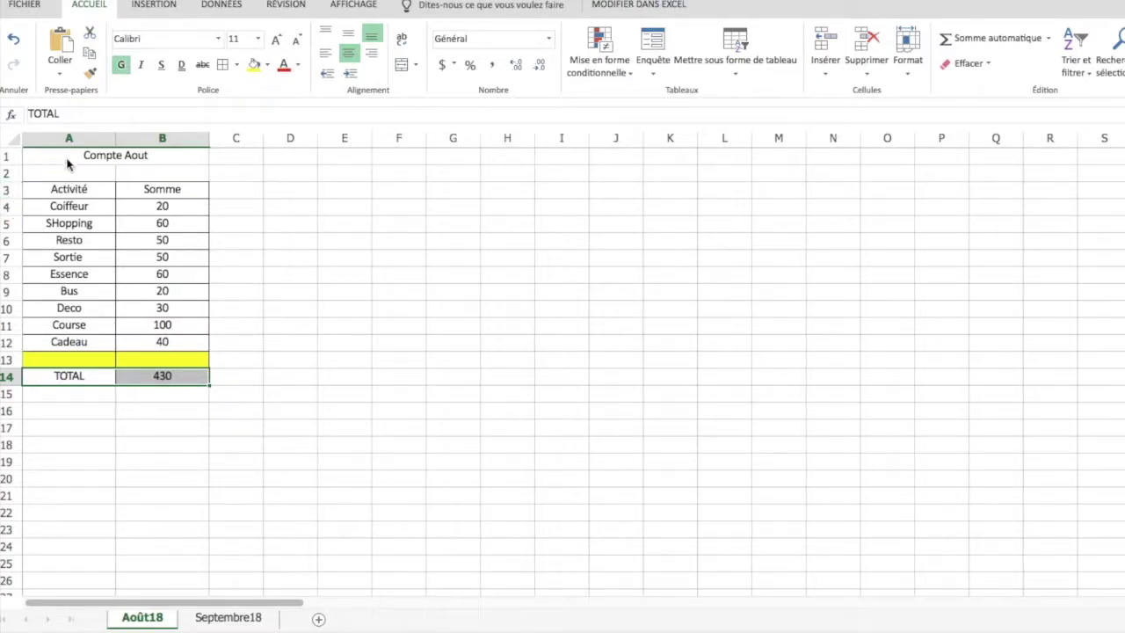
Set the font size of the whole table, A1:B14, to 14.
left_click(68, 156)
left_click_drag(68, 157, 71, 375)
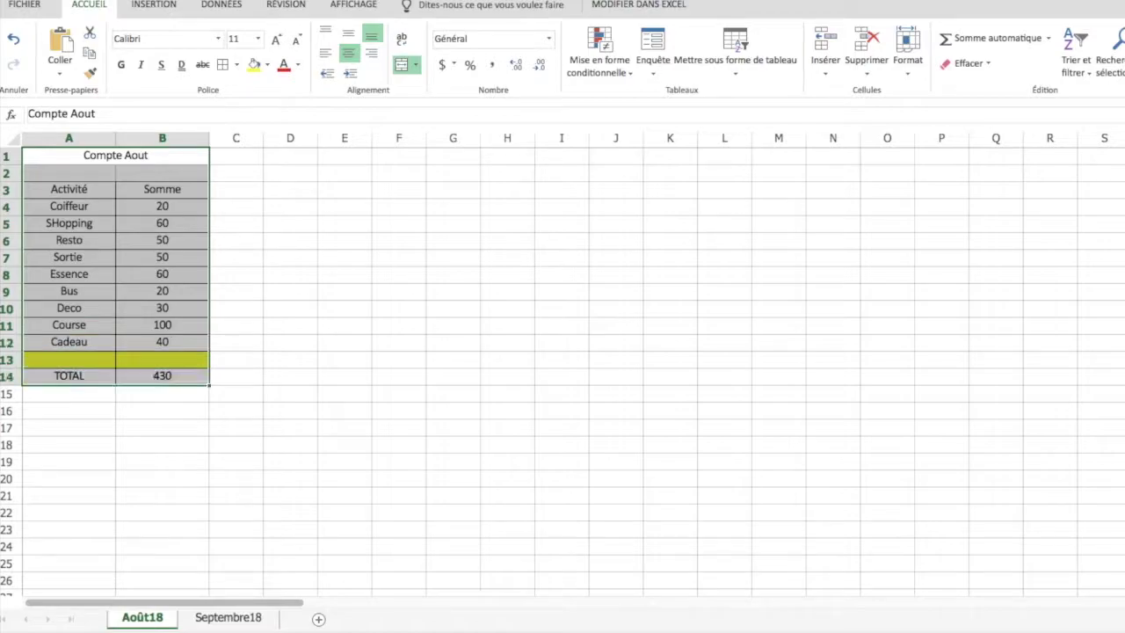
left_click(259, 40)
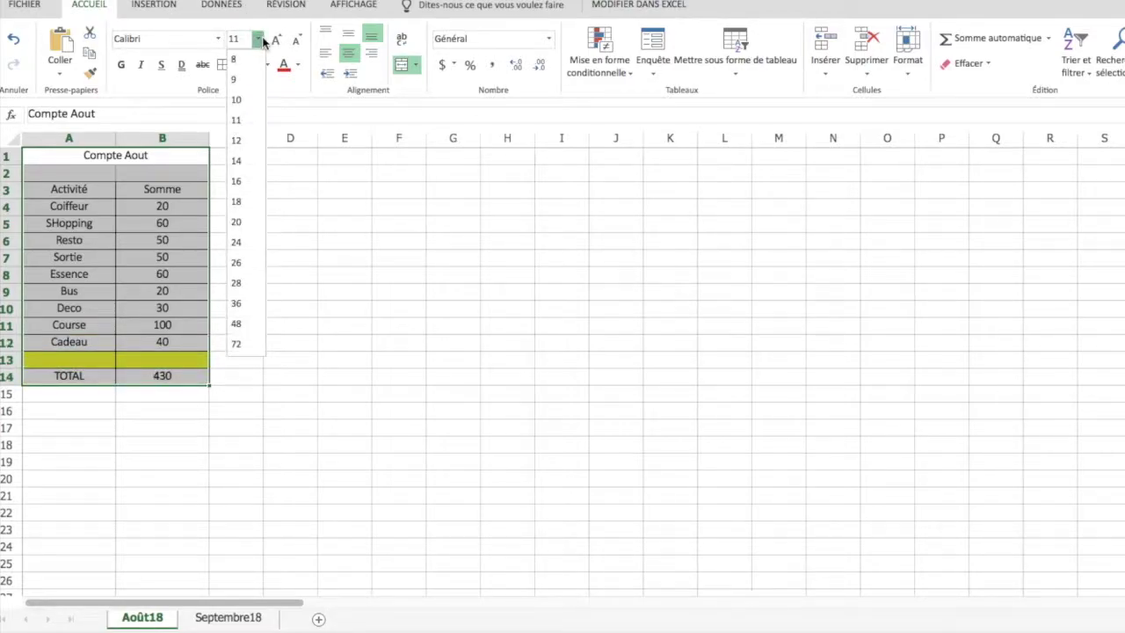
left_click(243, 162)
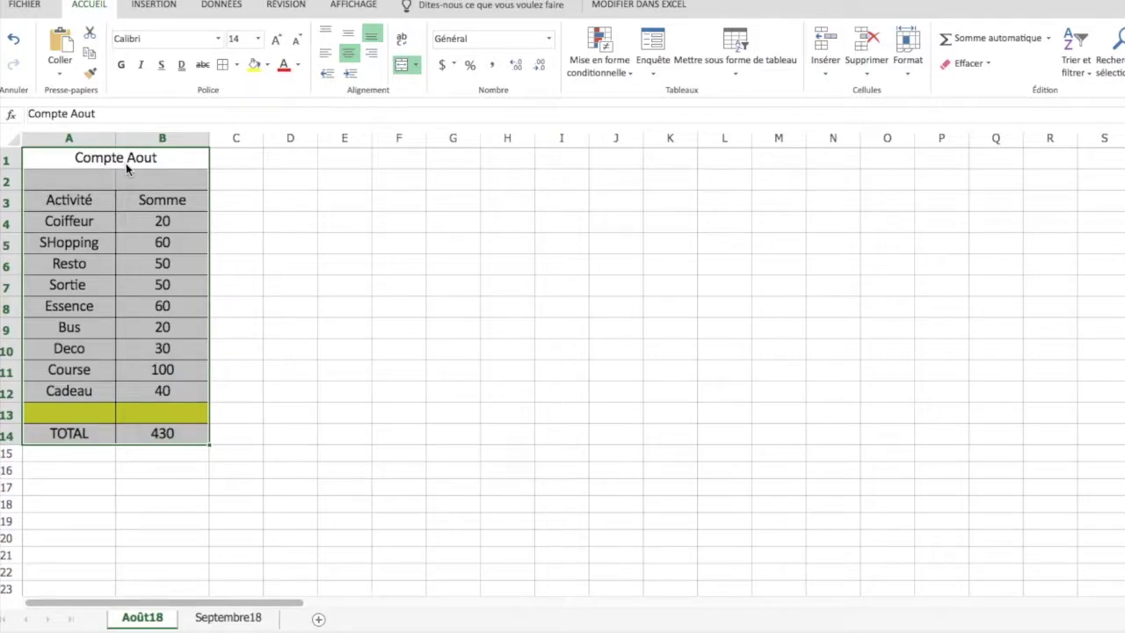
Widen columns A and B together by entering a larger column width in default units.
left_click_drag(162, 138, 90, 140)
right_click(90, 141)
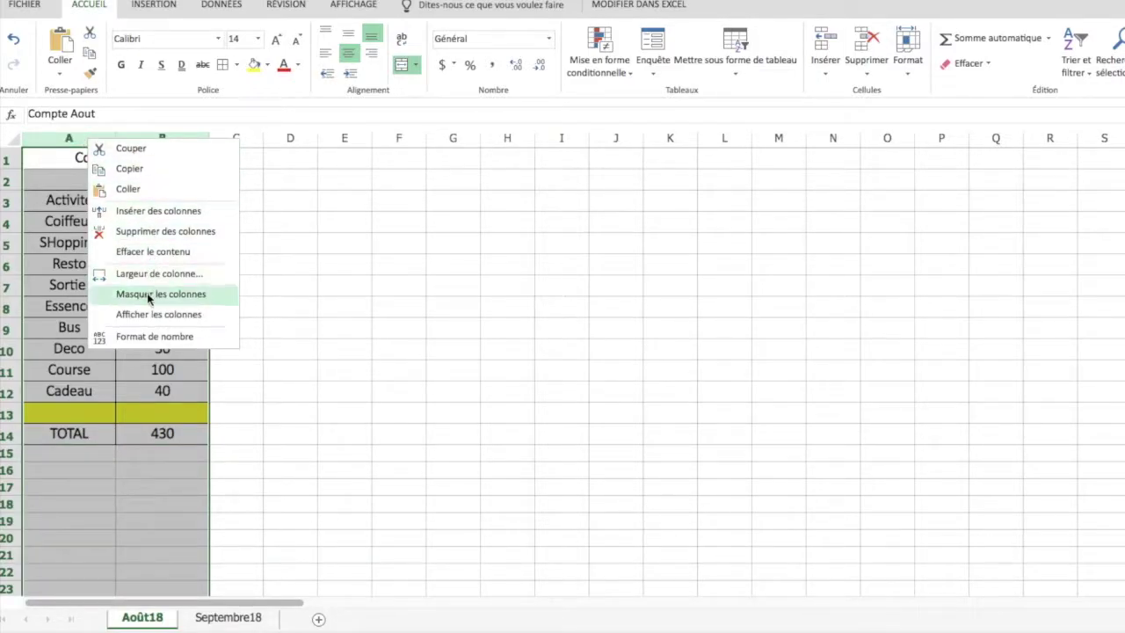
left_click(160, 274)
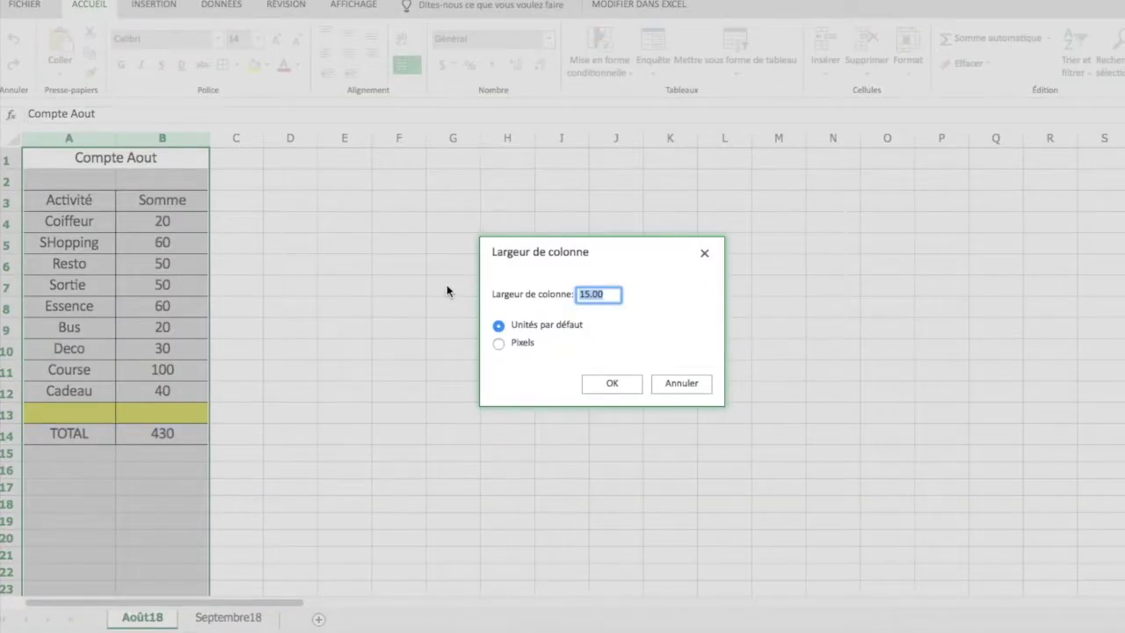
key("BackSpace")
left_click(614, 383)
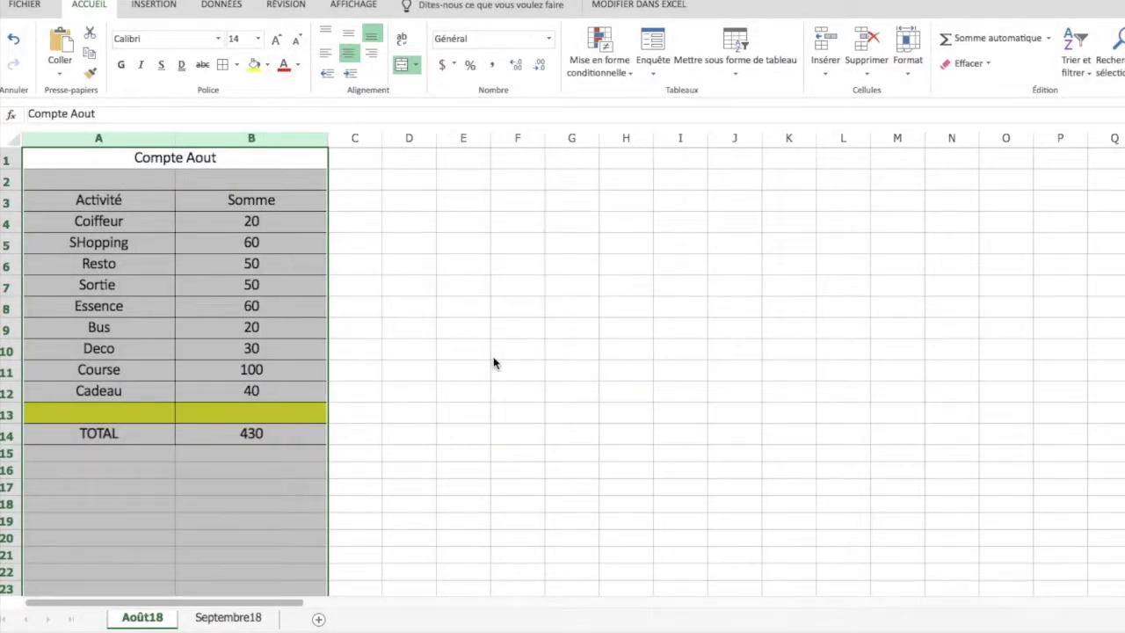
left_click(493, 358)
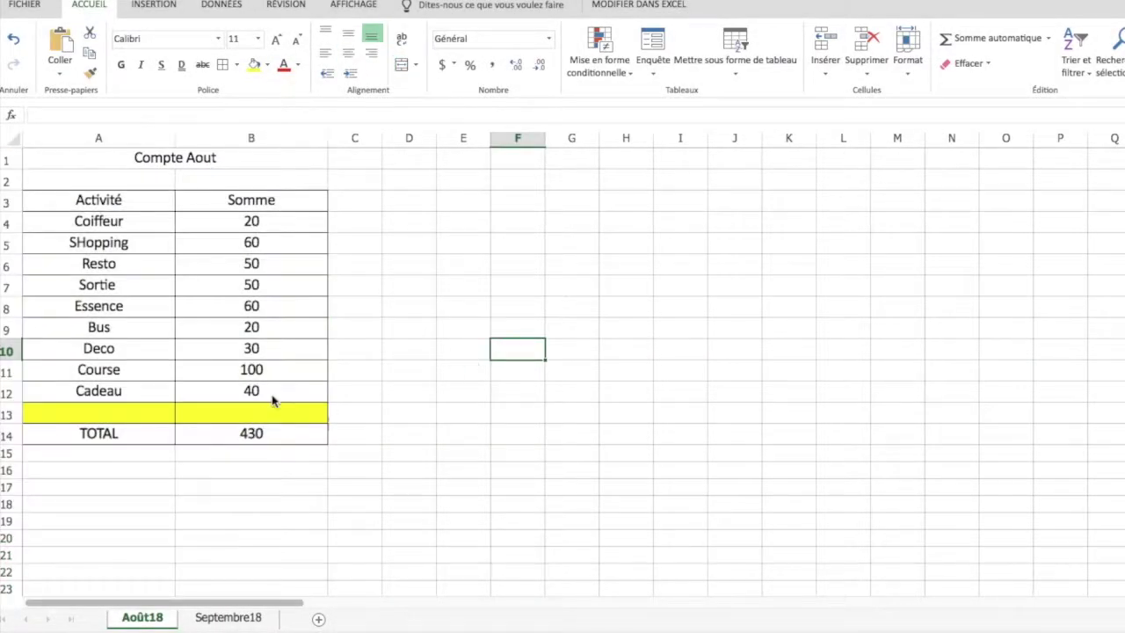
Apply the € Français (France) accounting format to the amounts and total in B4:B14.
left_click(281, 224)
left_click_drag(281, 224, 281, 434)
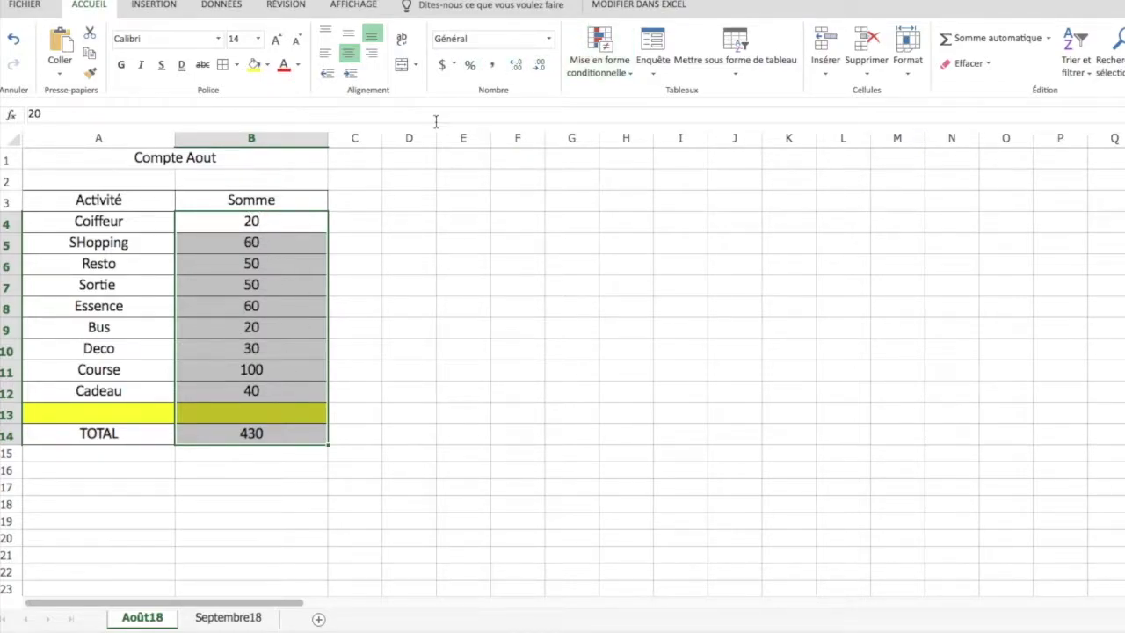
left_click(455, 67)
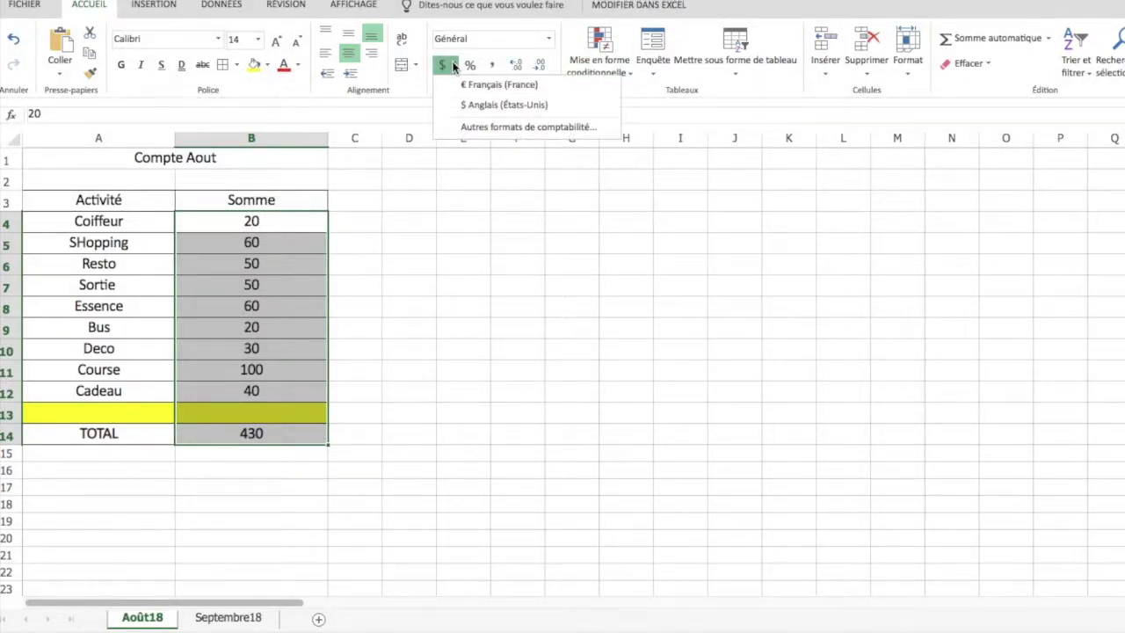
left_click(475, 85)
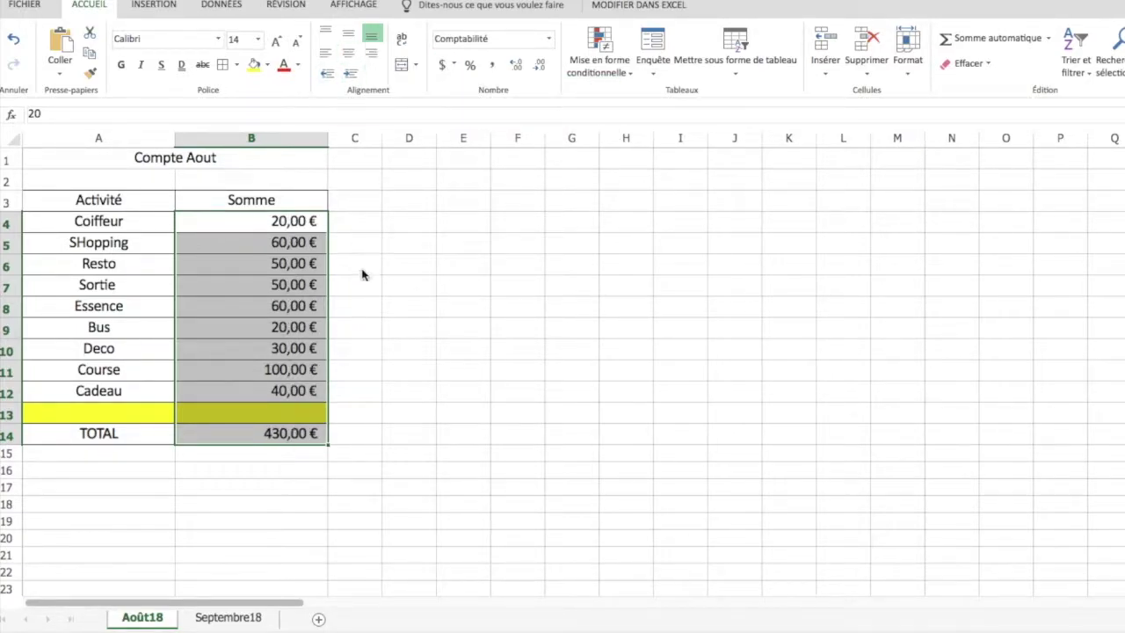
left_click(409, 306)
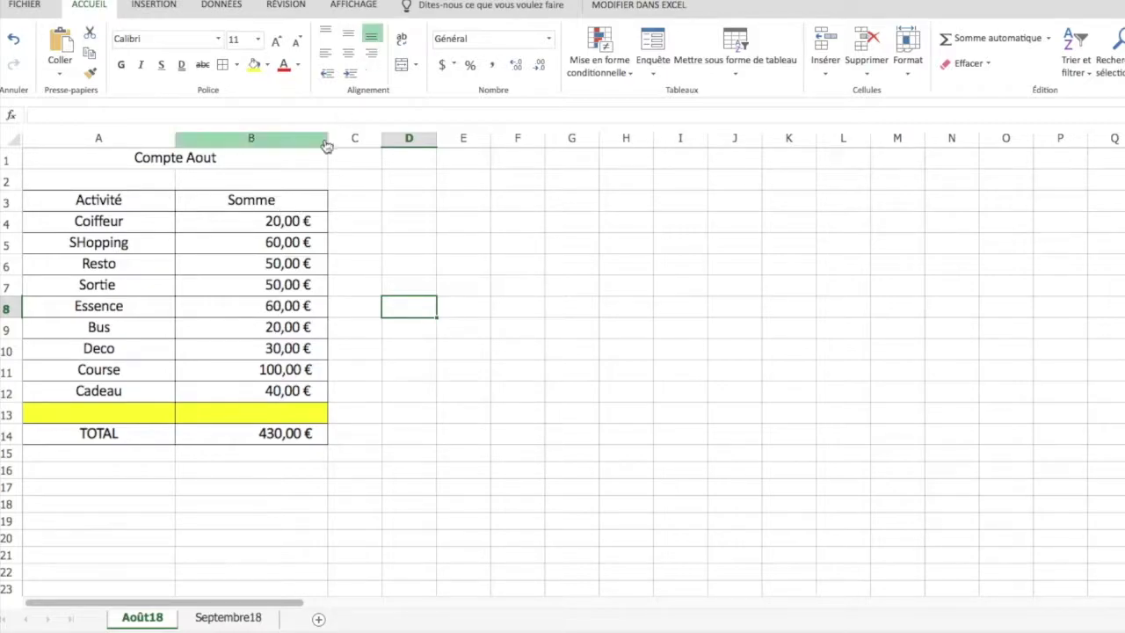
Try to centre the euro amounts in B4:B12 horizontally.
left_click(265, 240)
left_click_drag(264, 220, 264, 391)
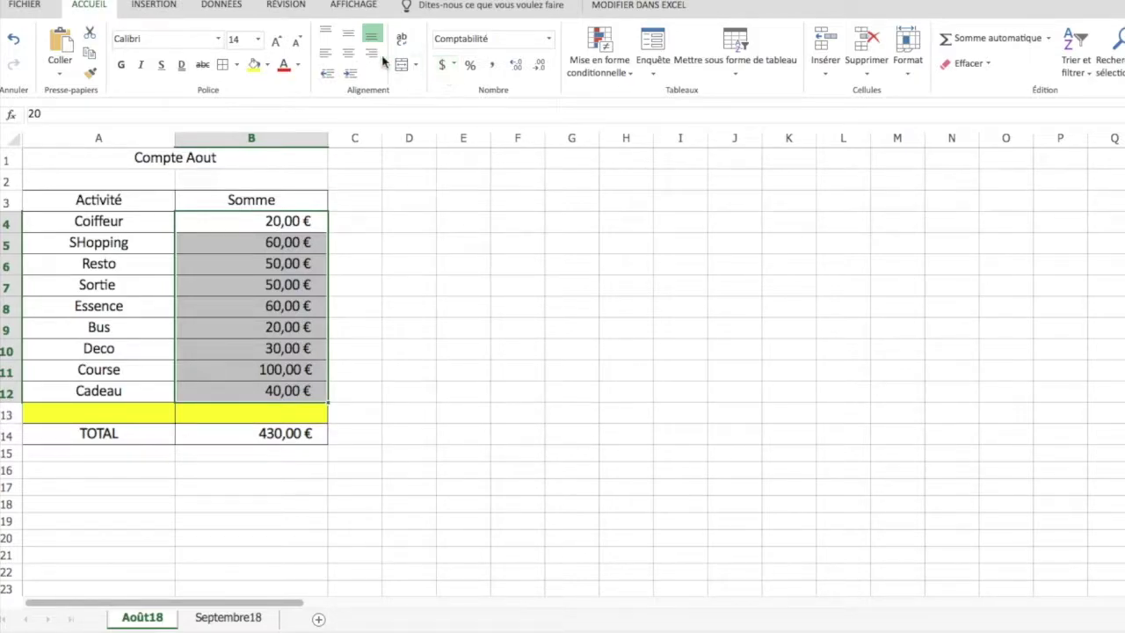
left_click(348, 56)
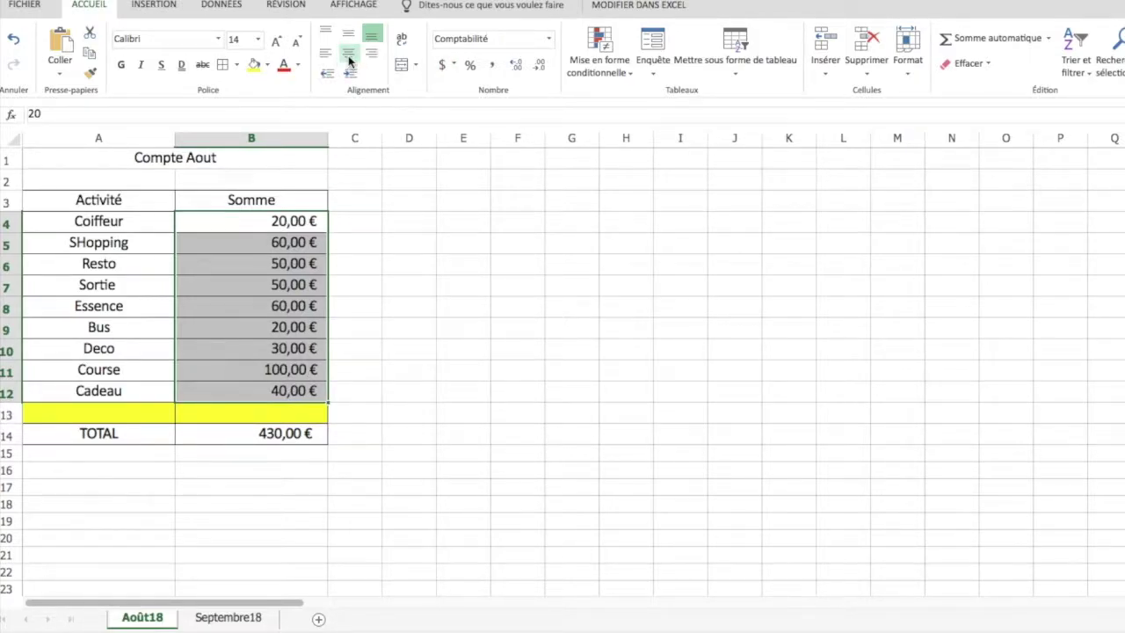
left_click(438, 397)
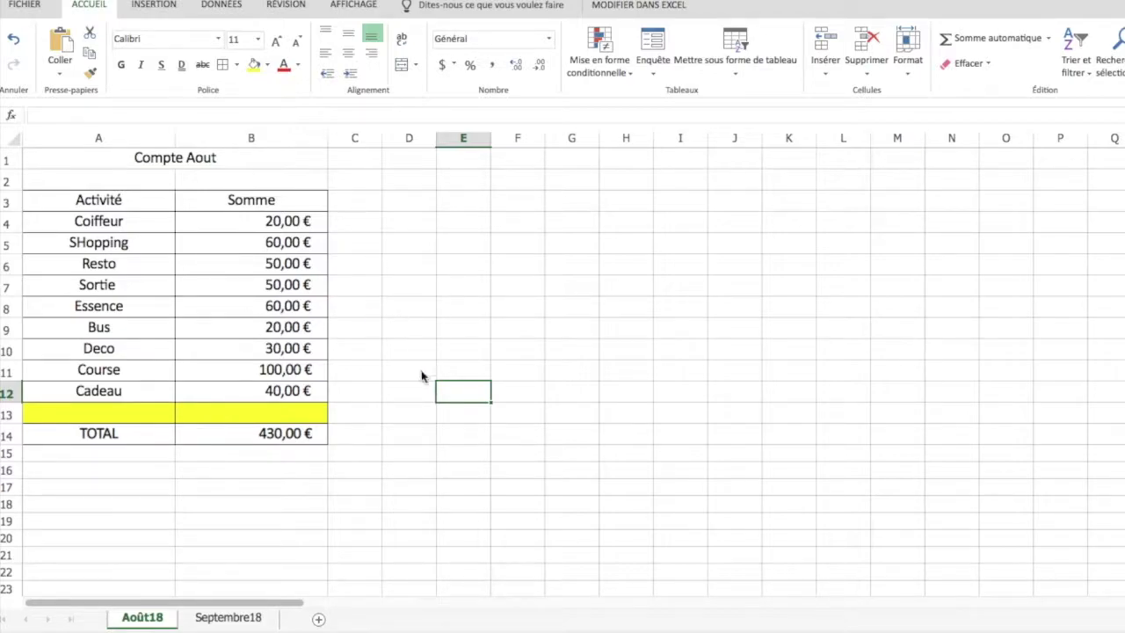
left_click(270, 472)
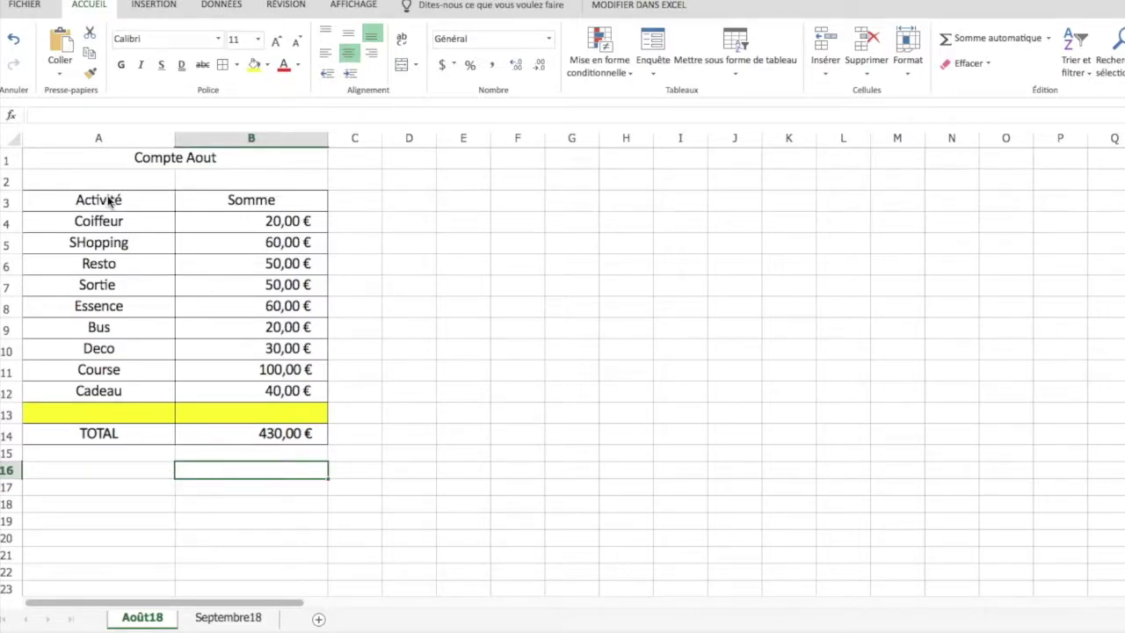
Duplicate the Août18 sheet and move the copy between Août18 and Septembre18.
right_click(151, 621)
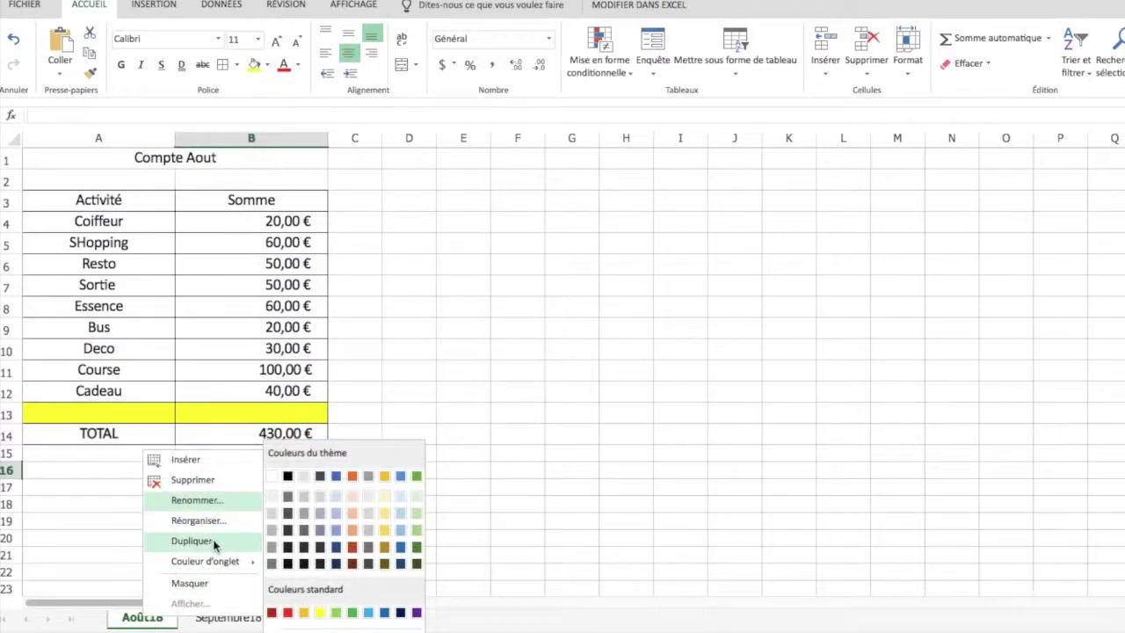
left_click(214, 540)
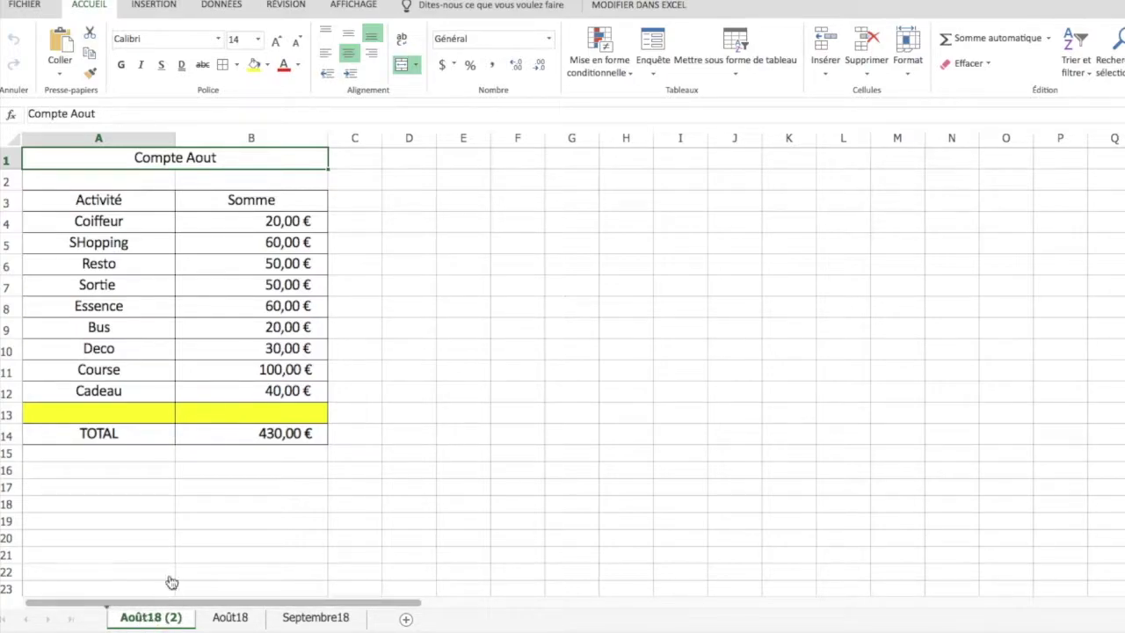
left_click_drag(281, 601, 281, 603)
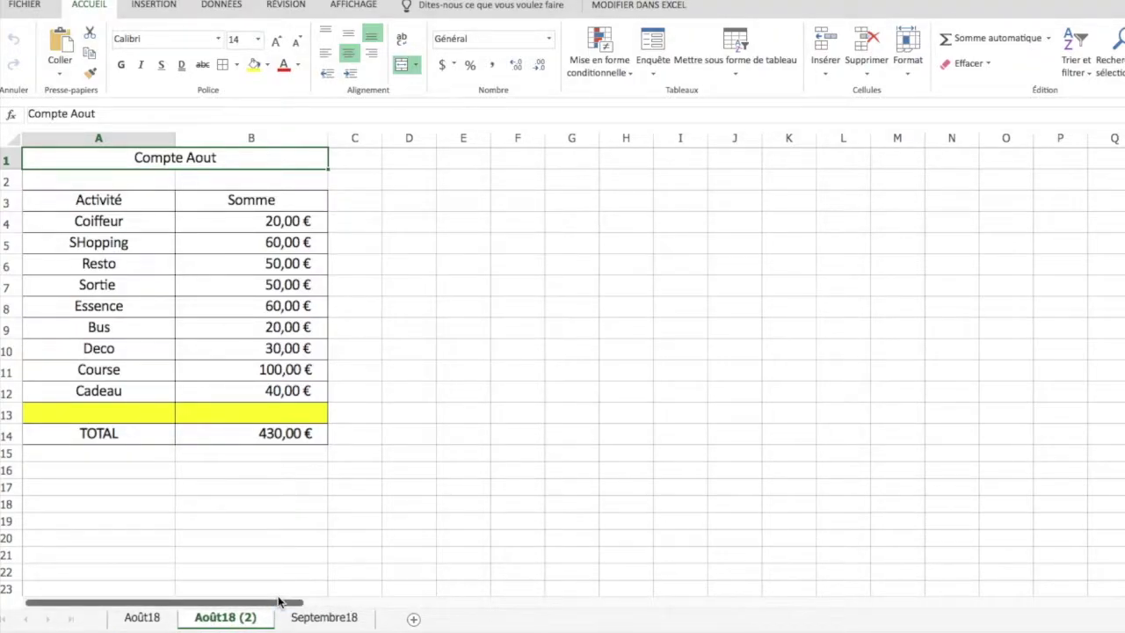
Delete the unformatted Septembre18 sheet and accept its permanent removal.
right_click(320, 624)
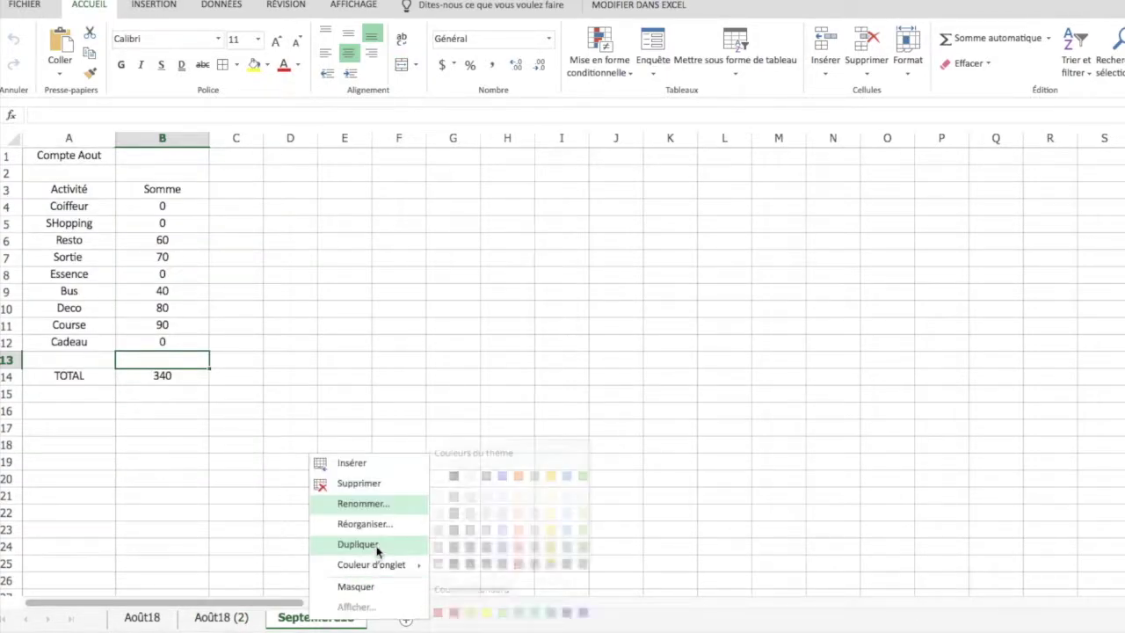
left_click(381, 488)
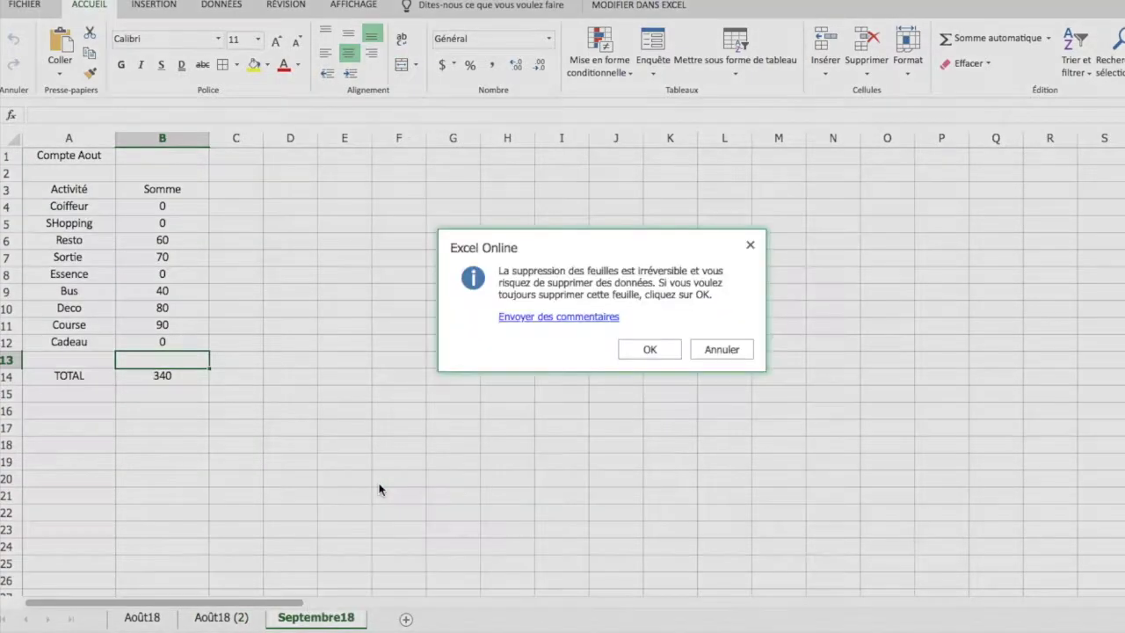
left_click(650, 349)
Rename the duplicated August sheet as "Septembre 2018".
right_click(237, 620)
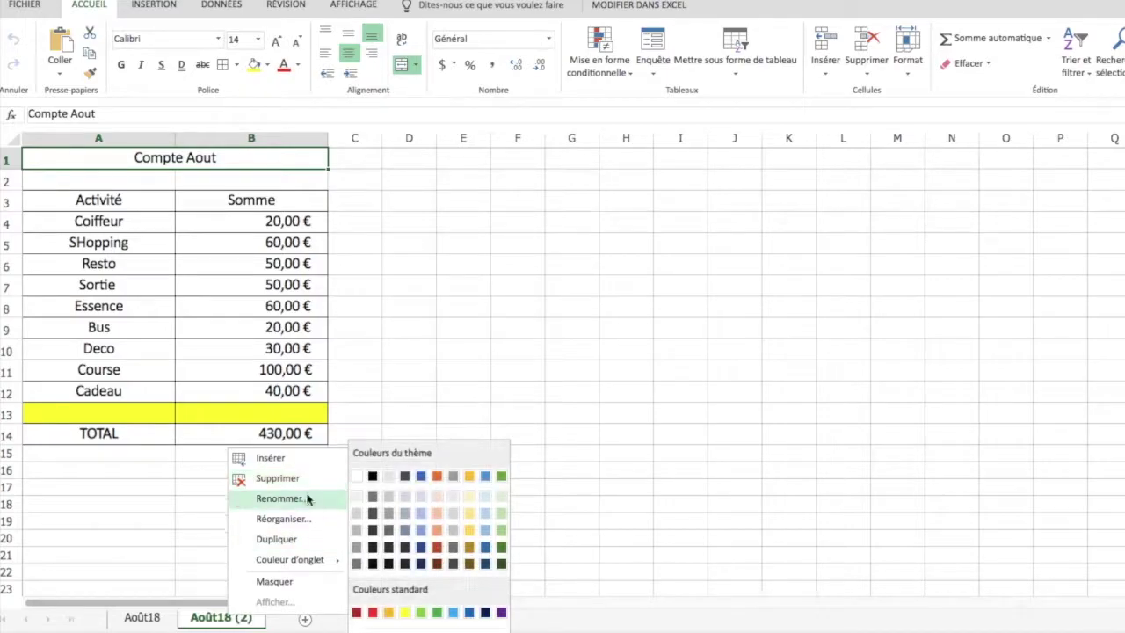
left_click(307, 501)
key("BackSpace")
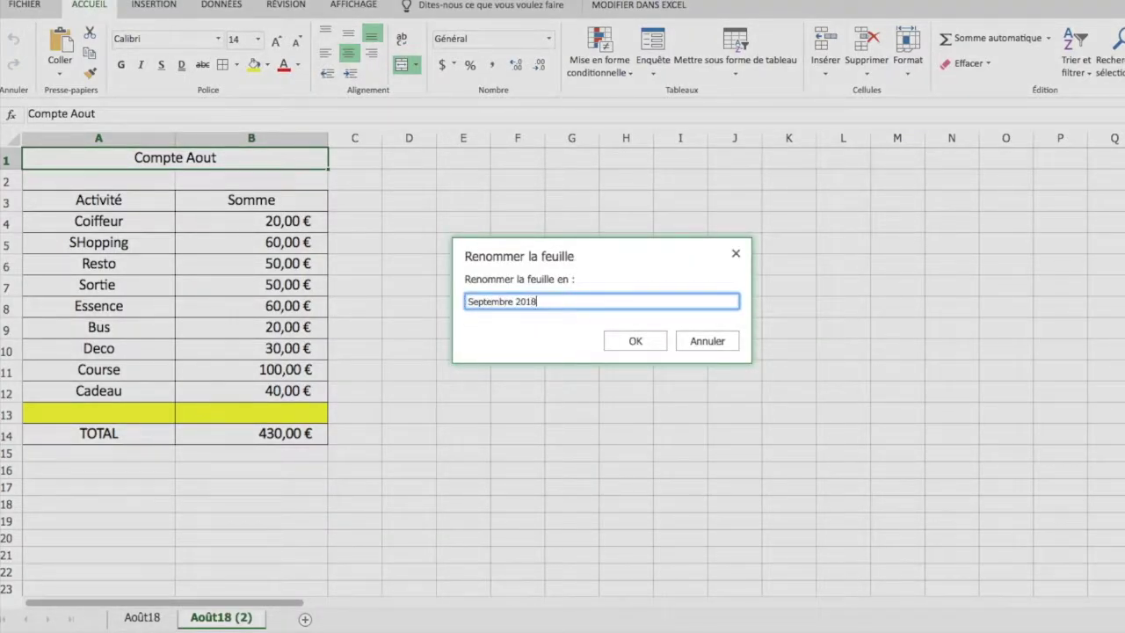
key("Return")
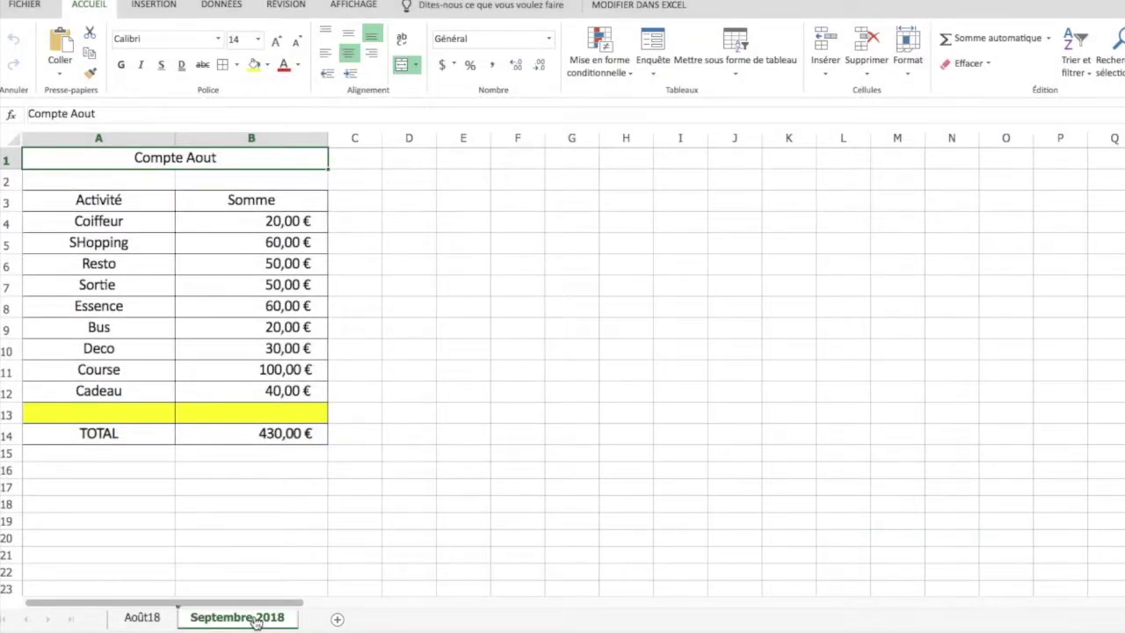
Clear the contents of the amount cells B4:B12 on the Septembre 2018 sheet.
left_click(230, 225)
left_click_drag(230, 225, 251, 390)
right_click(240, 262)
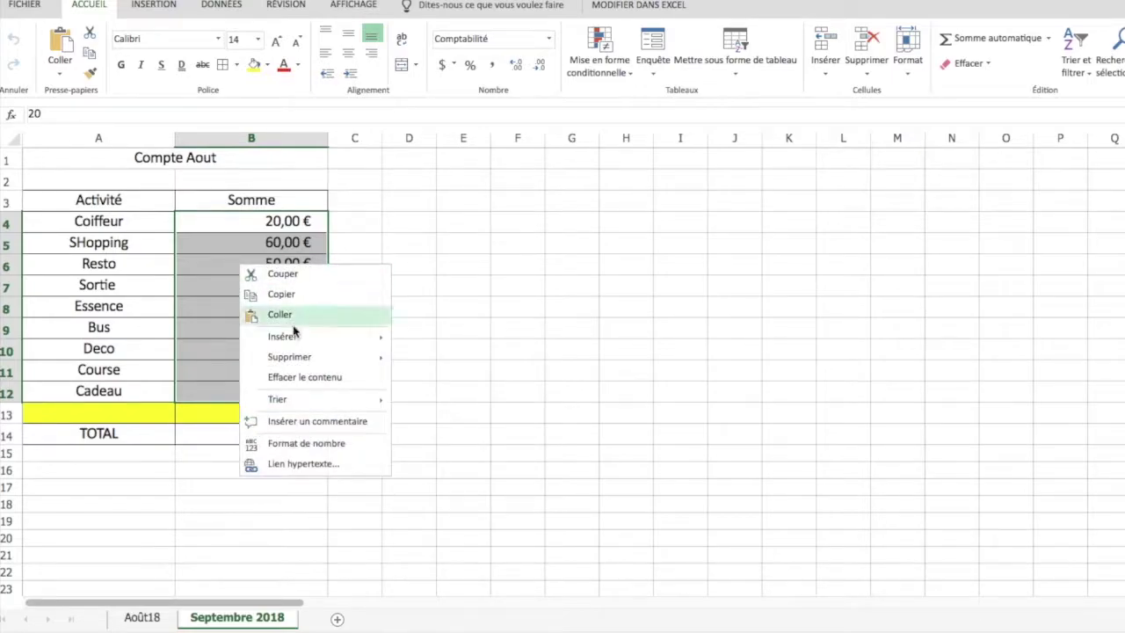
left_click(307, 378)
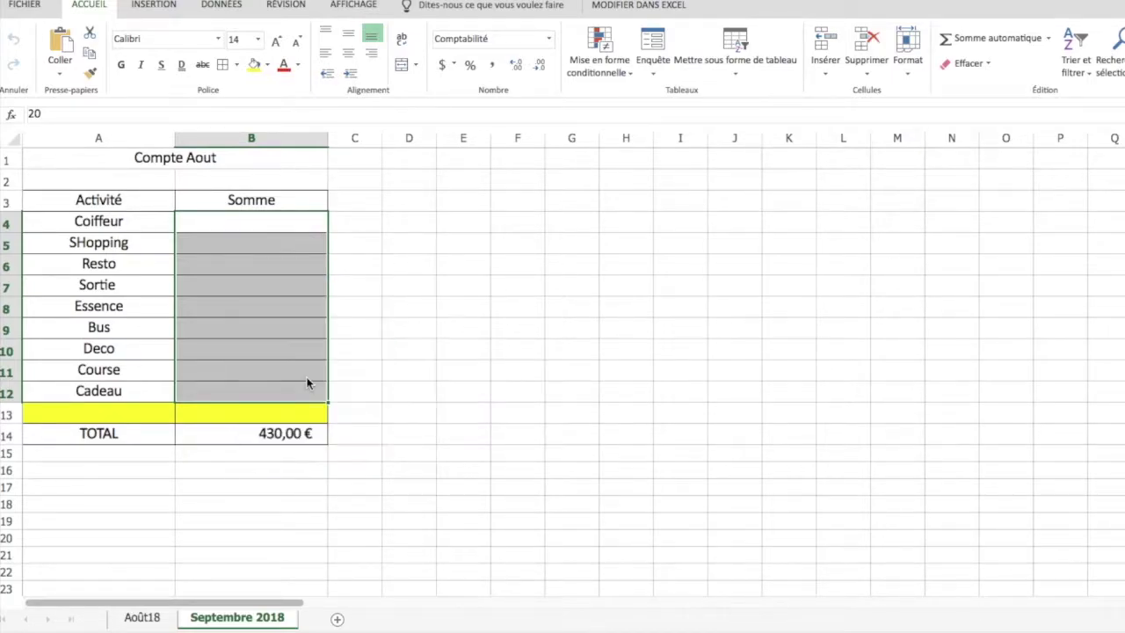
Enter 0 as the Coiffeur amount in B4.
left_click(275, 250)
left_click(282, 227)
type("0")
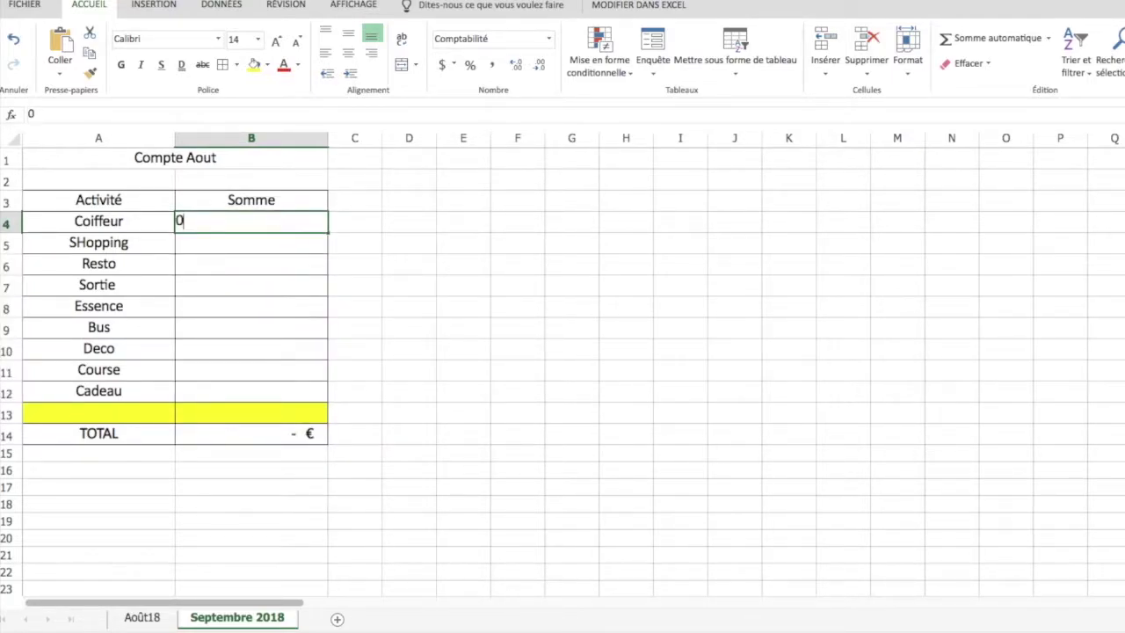
key("Return")
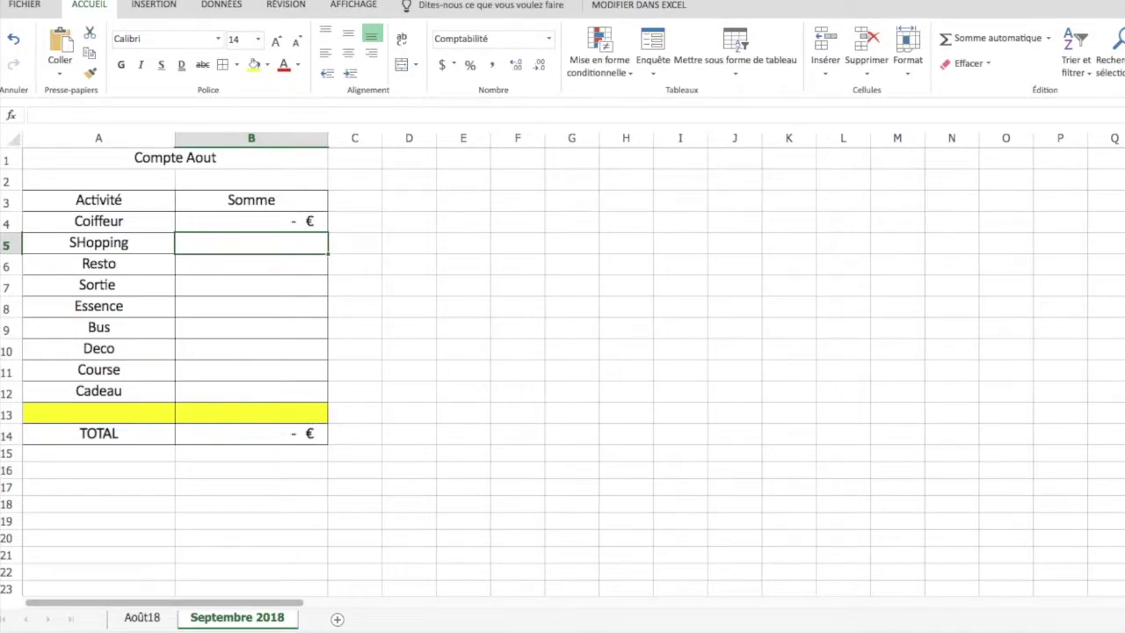
Enter 19 for Coiffeur in B4 and 20 for Resto in B6.
left_click(252, 222)
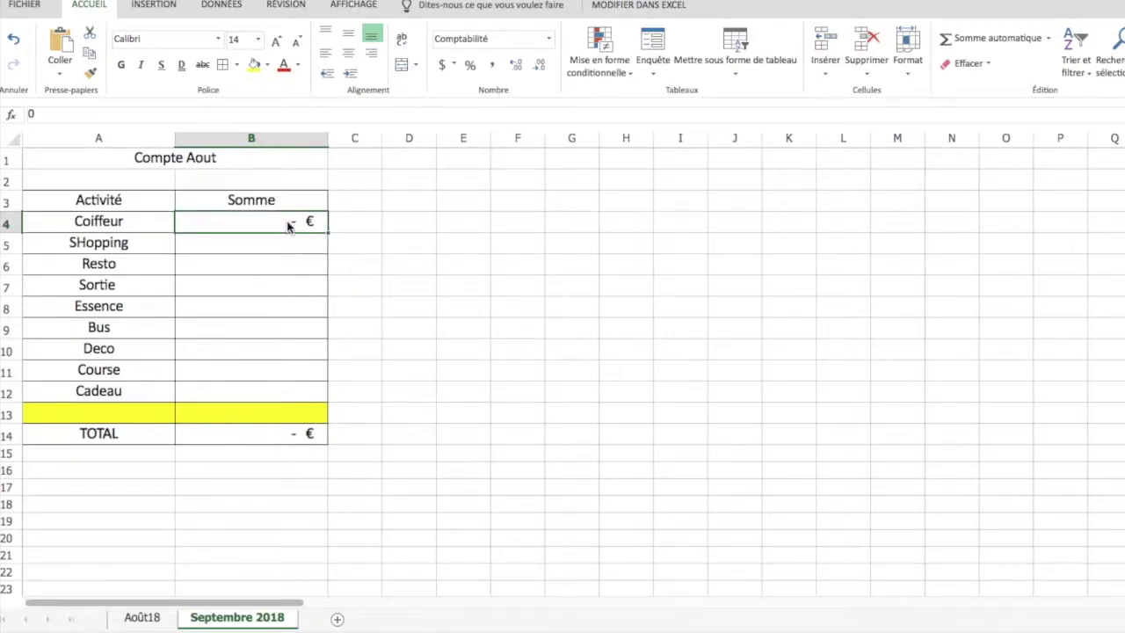
type("19")
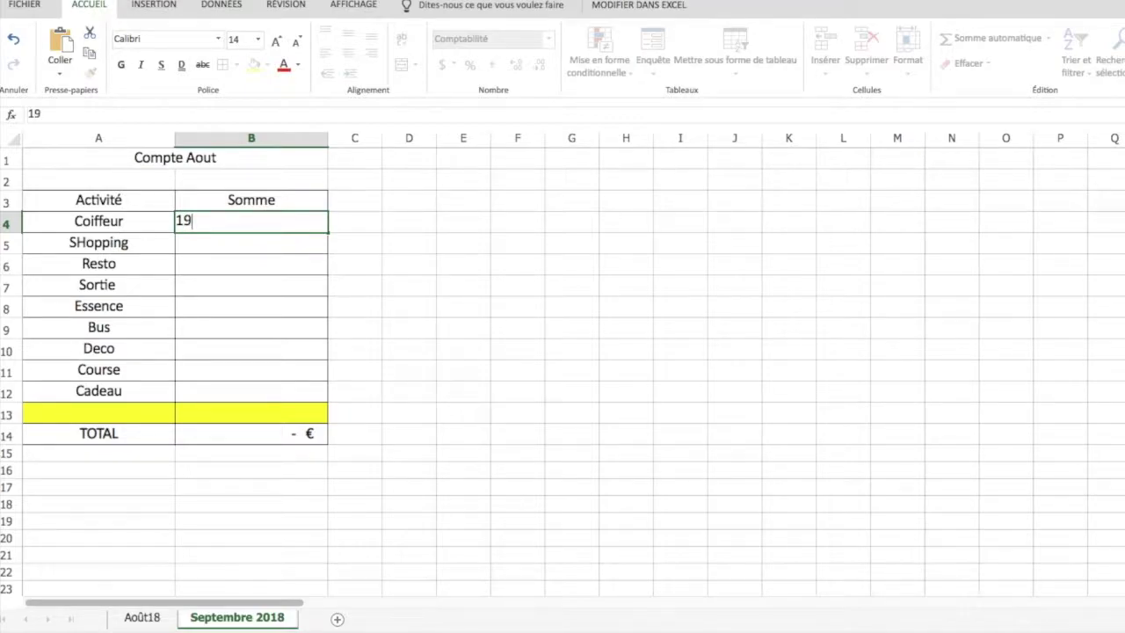
key("Return")
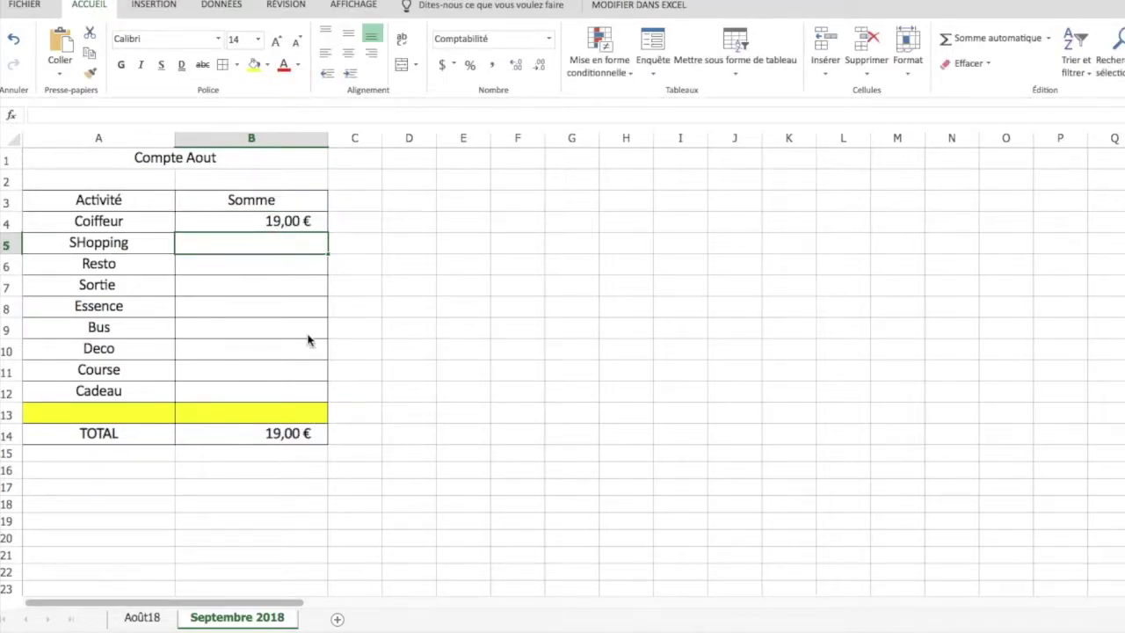
left_click(306, 269)
type("20")
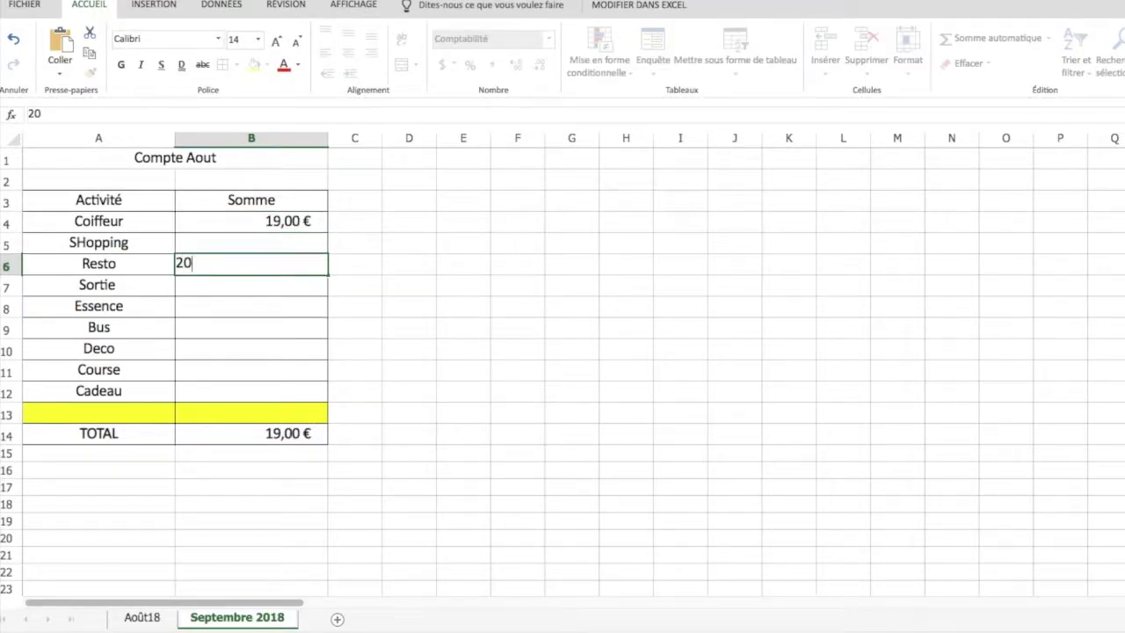
key("Return")
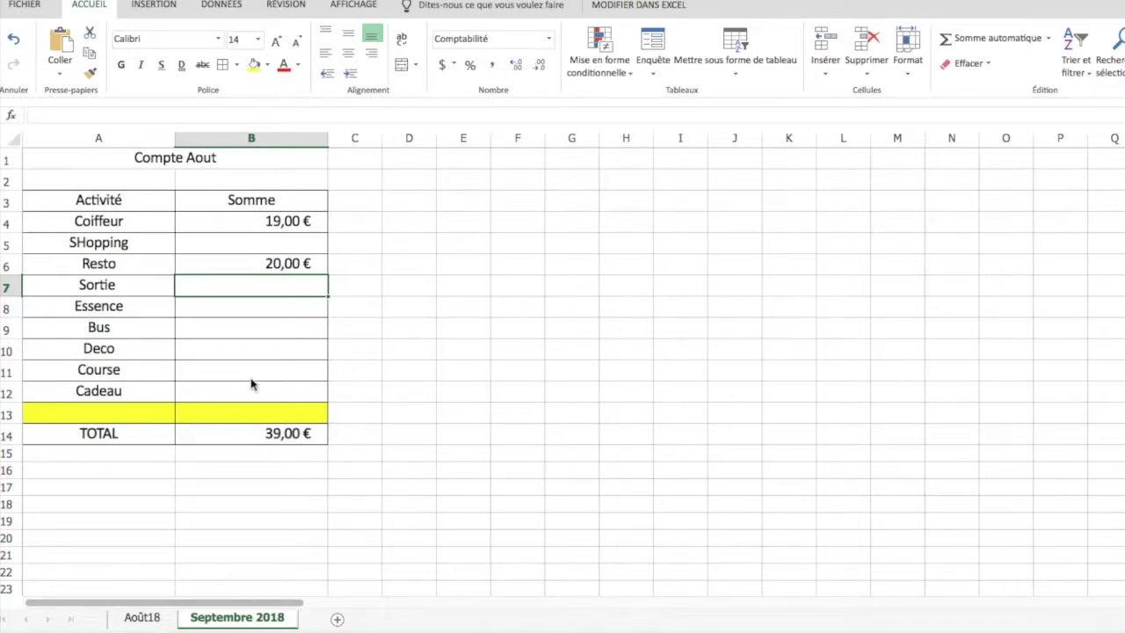